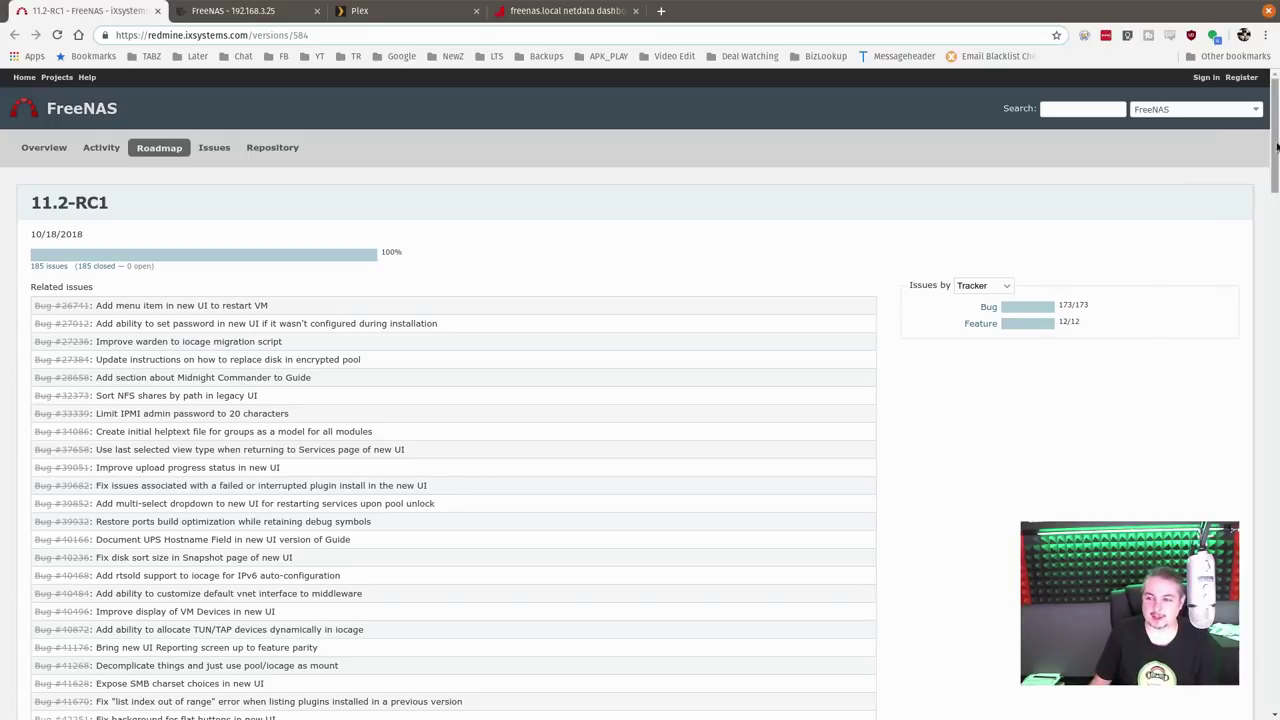
# Scroll through the 185 closed issues on the FreeNAS 11.2-RC1 roadmap page.
pyautogui.moveTo(1276, 148); pyautogui.dragTo(1201, 698)
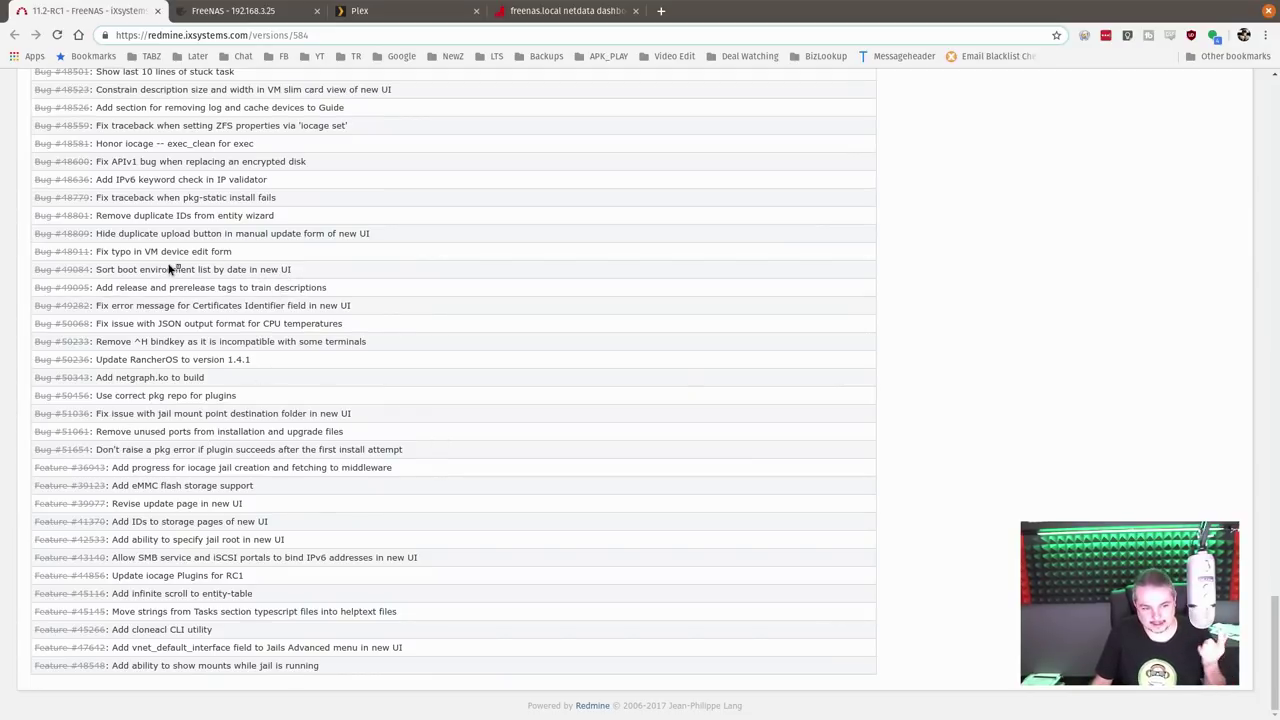
pyautogui.scroll(6, 251, 268)
pyautogui.scroll(2, 170, 268)
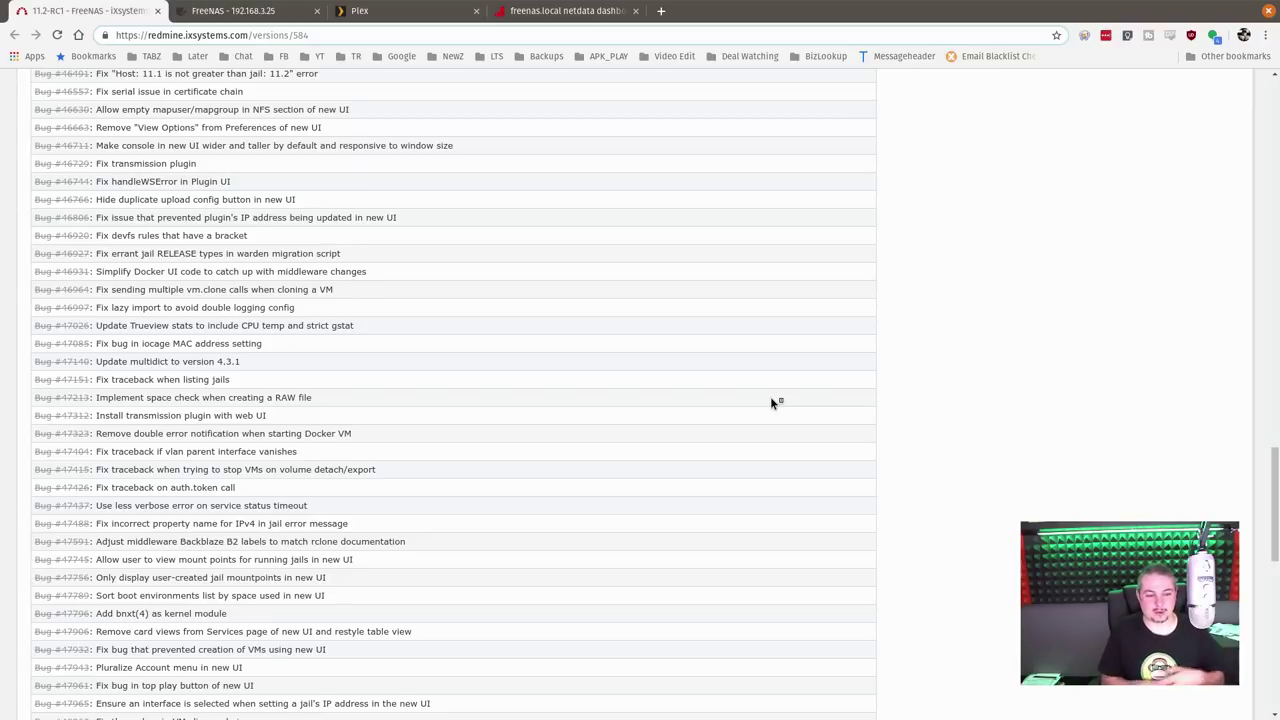
pyautogui.scroll(-8, 770, 400)
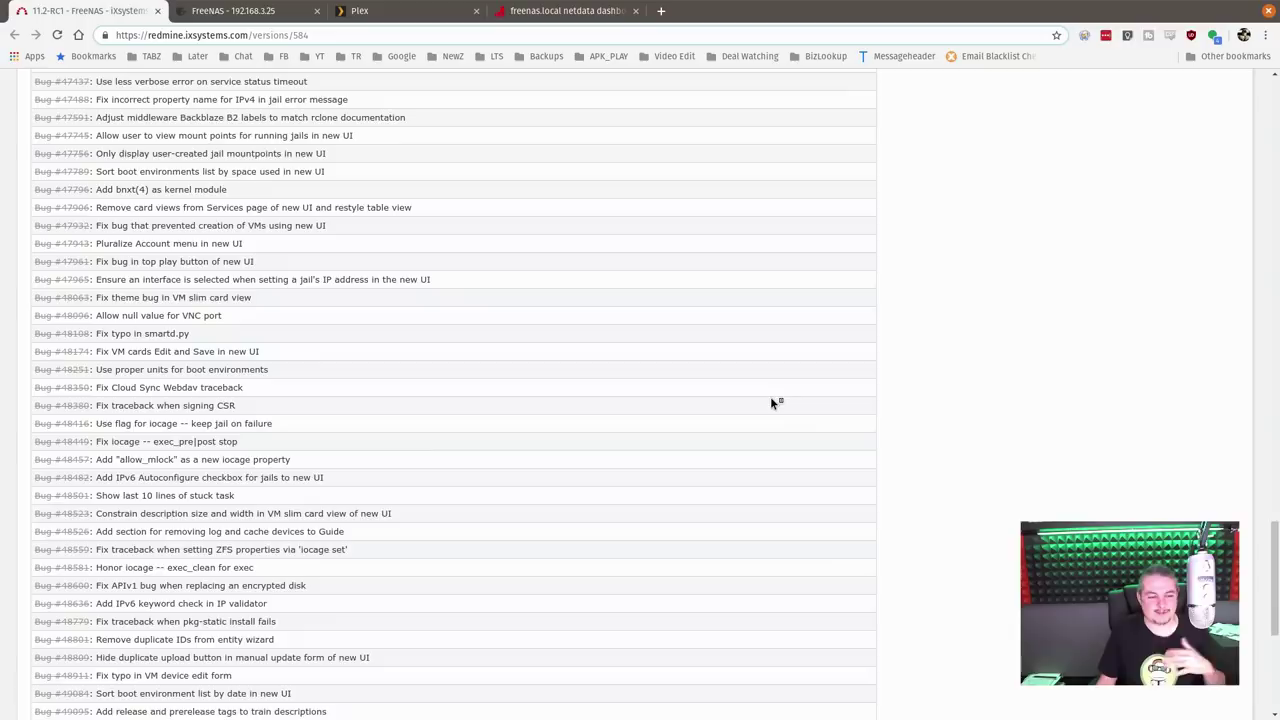
pyautogui.scroll(-2, 755, 430)
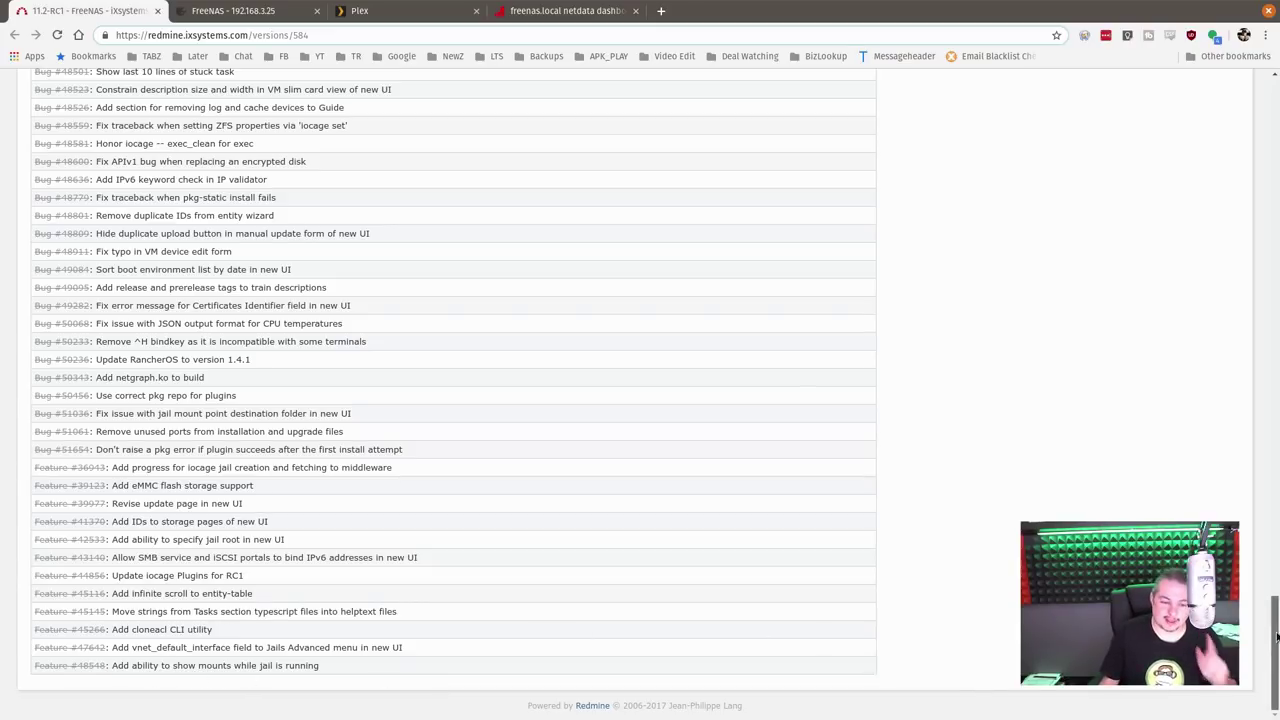
pyautogui.moveTo(1276, 636); pyautogui.dragTo(1276, 130)
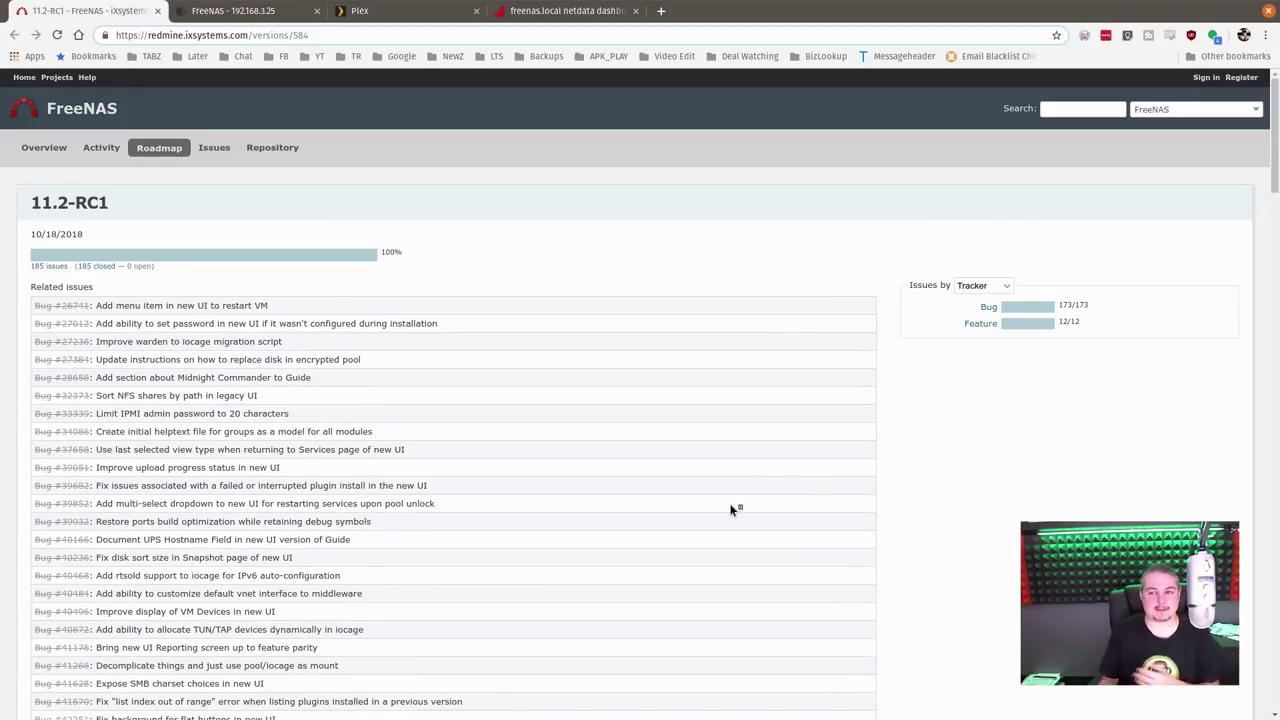
# Switch to the FreeNAS dashboard and bring up disk ada3's details, including its 29.9 °C temperature.
pyautogui.hotkey('ctrl', 'Tab')
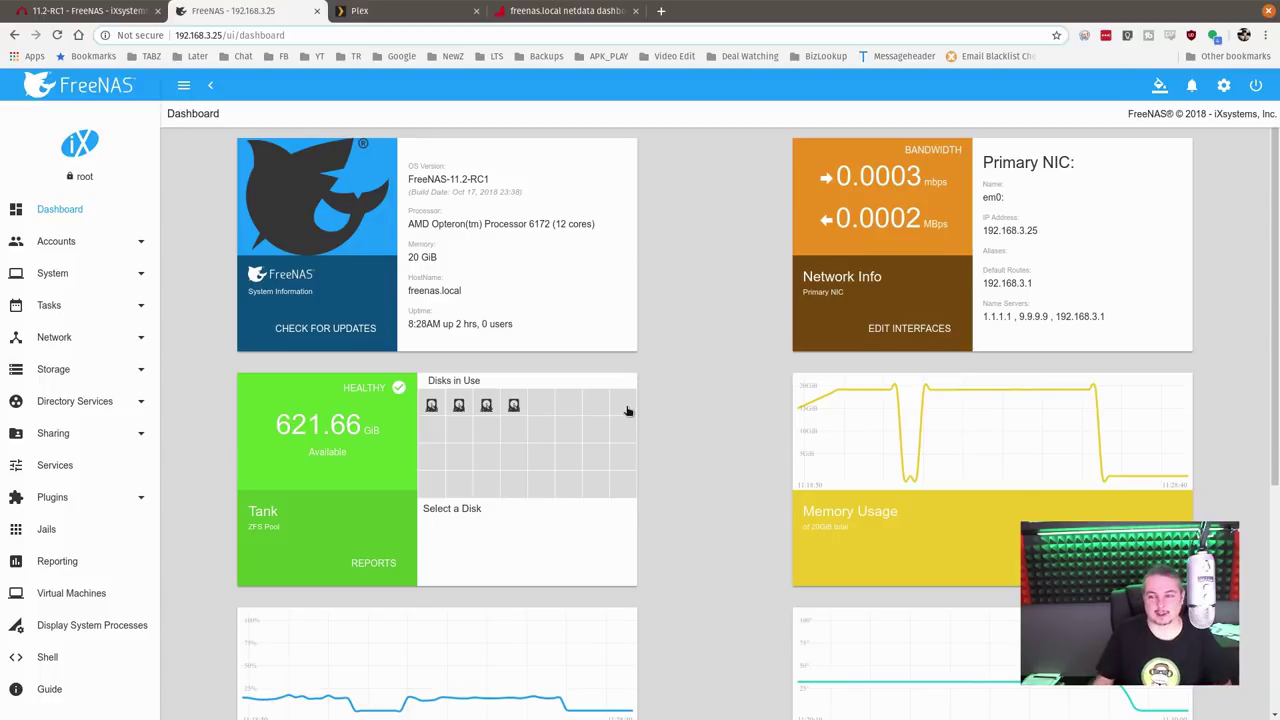
pyautogui.scroll(-3, 717, 434)
pyautogui.scroll(3, 717, 434)
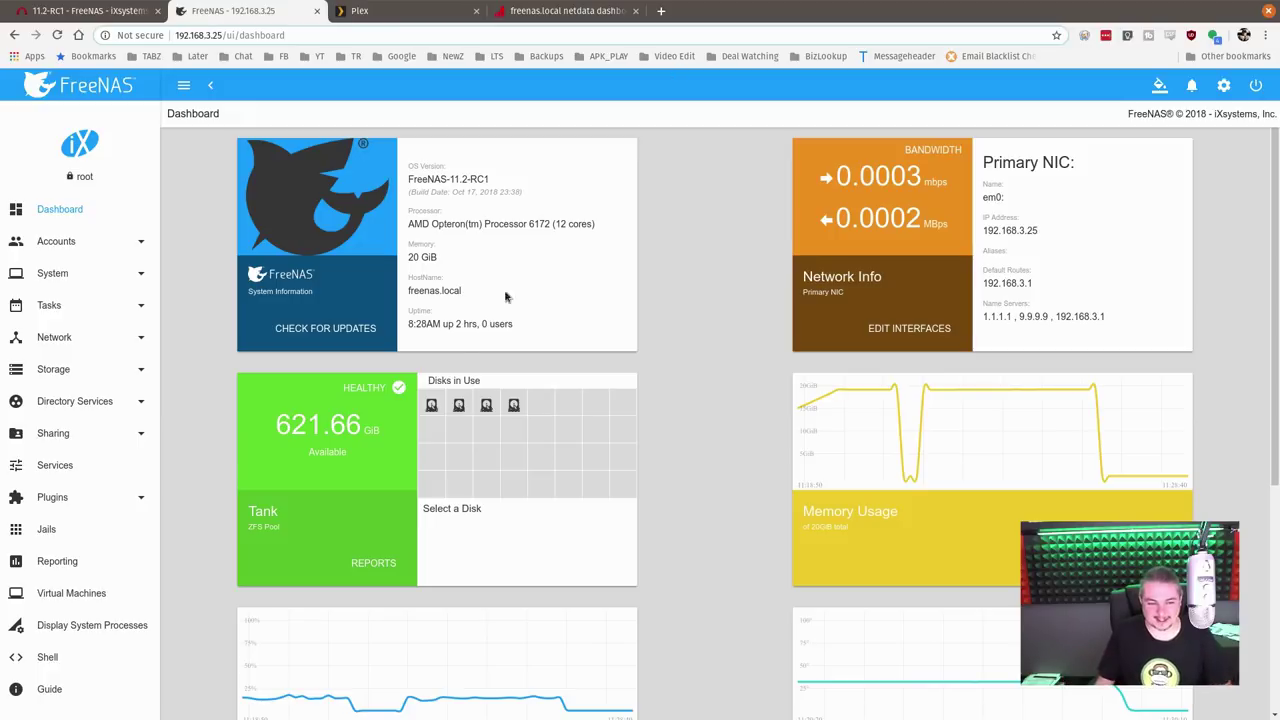
pyautogui.moveTo(485, 408)
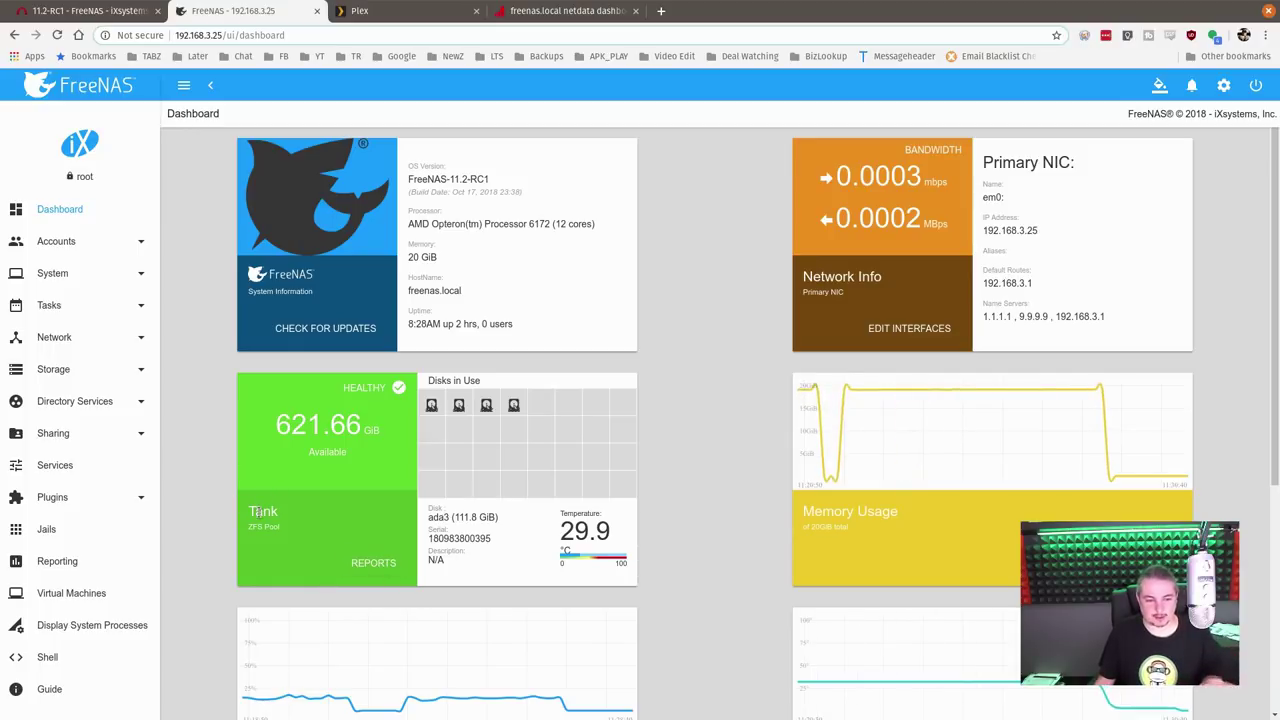
# Go through Storage > Pools to the Disks page.
pyautogui.click(70, 370)
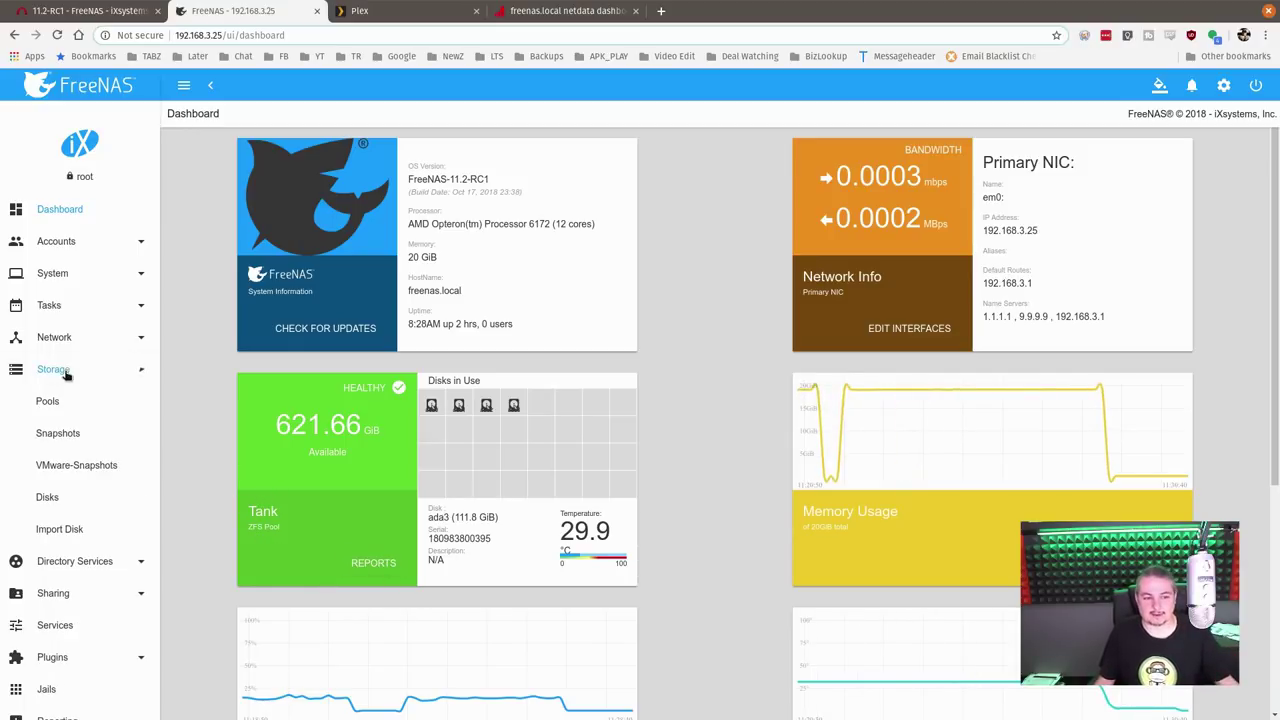
pyautogui.click(50, 402)
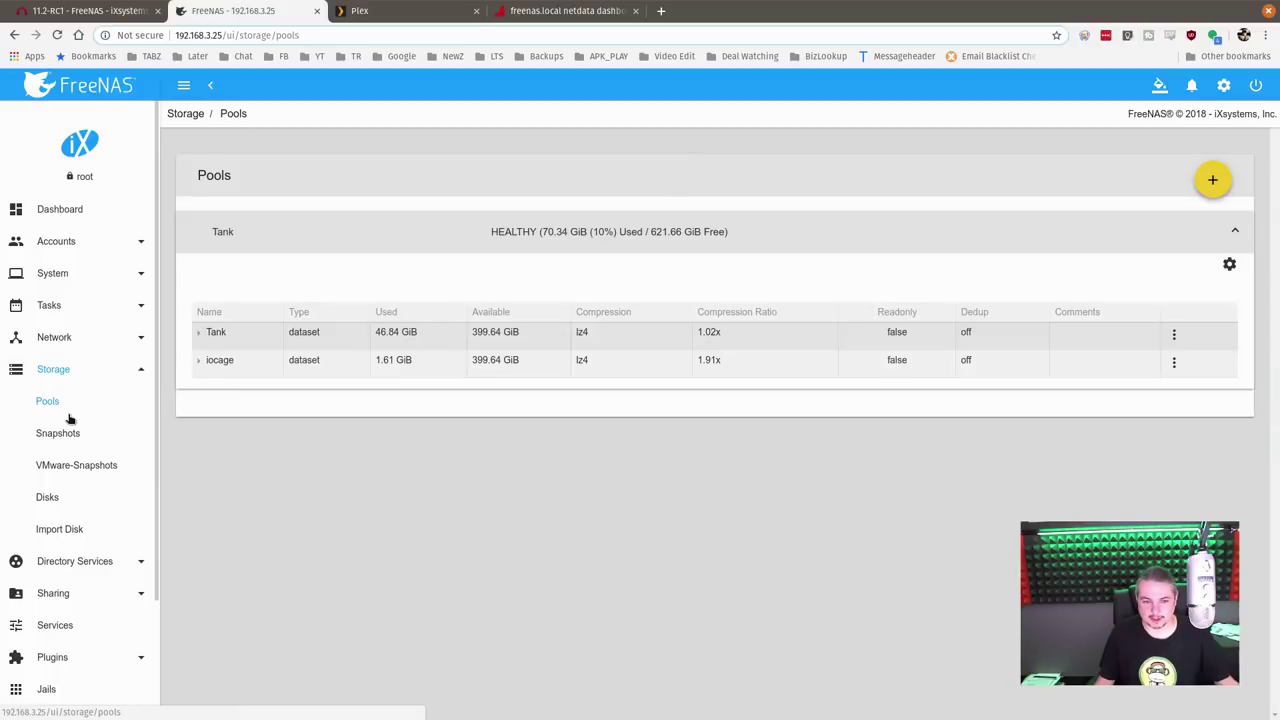
pyautogui.click(68, 495)
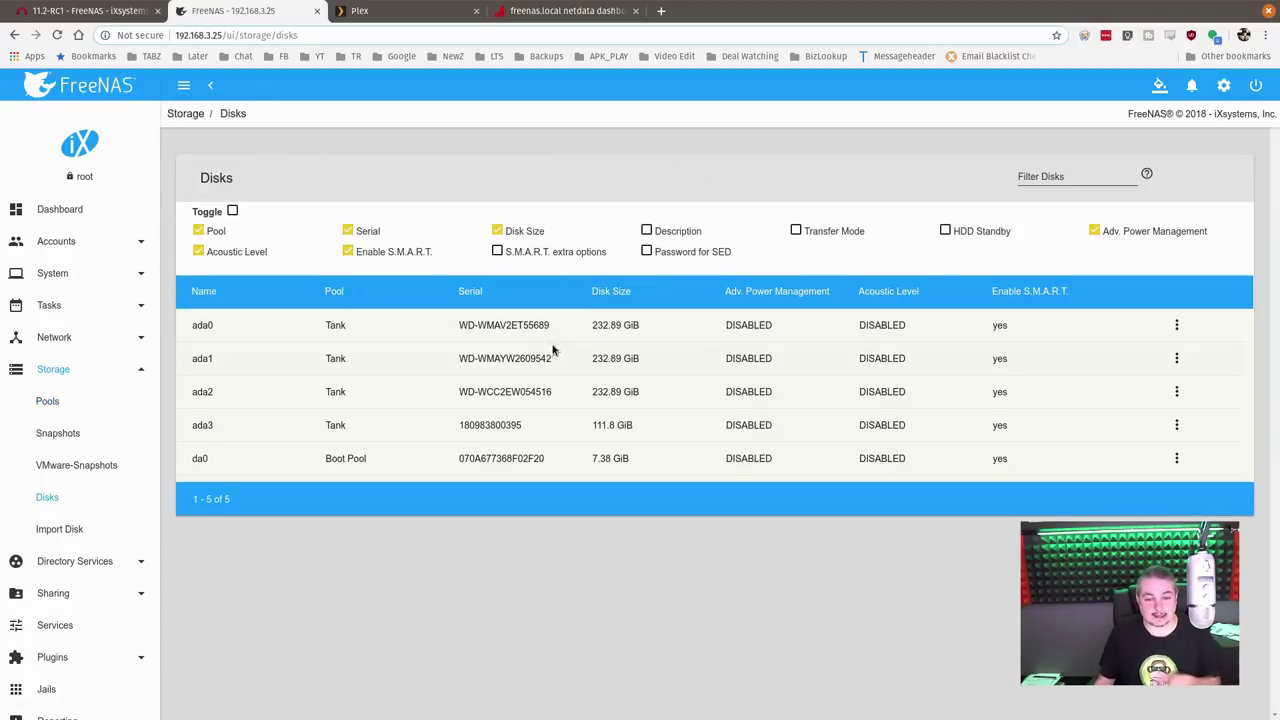
# Add the Transfer Mode, Description and Password for SED columns to the disk table.
pyautogui.click(232, 212)
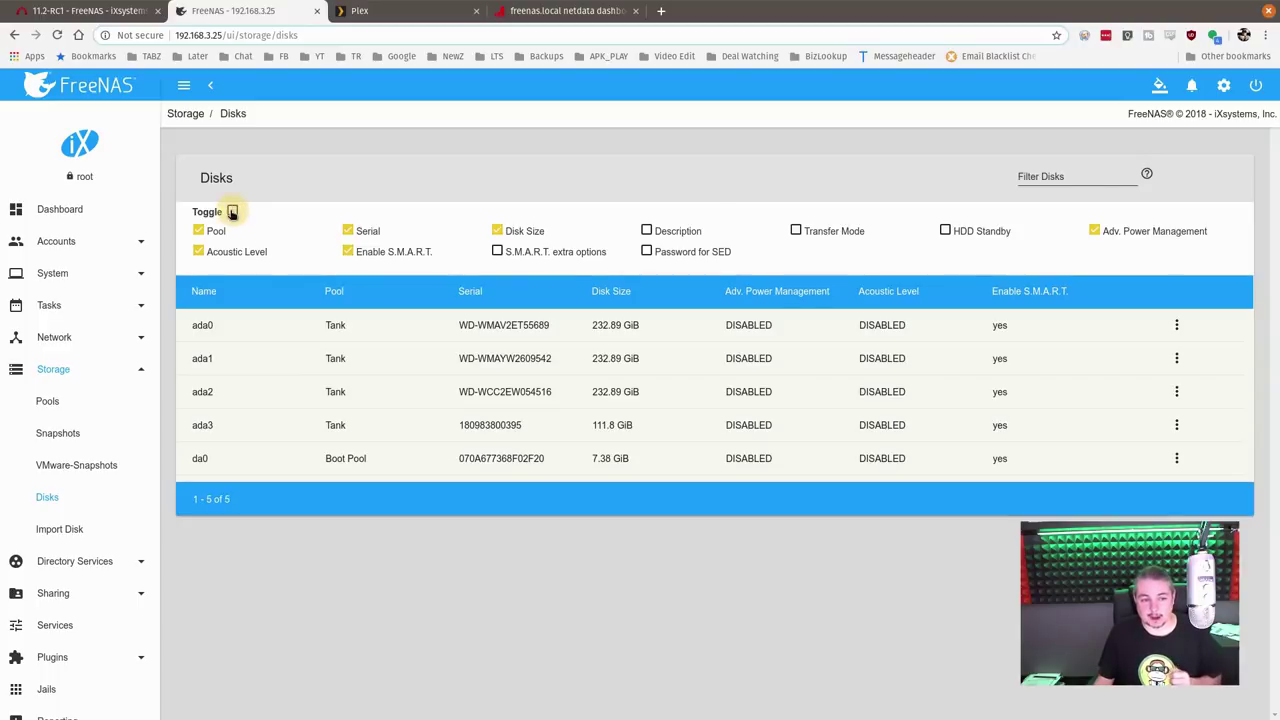
pyautogui.click(232, 212)
pyautogui.click(233, 211)
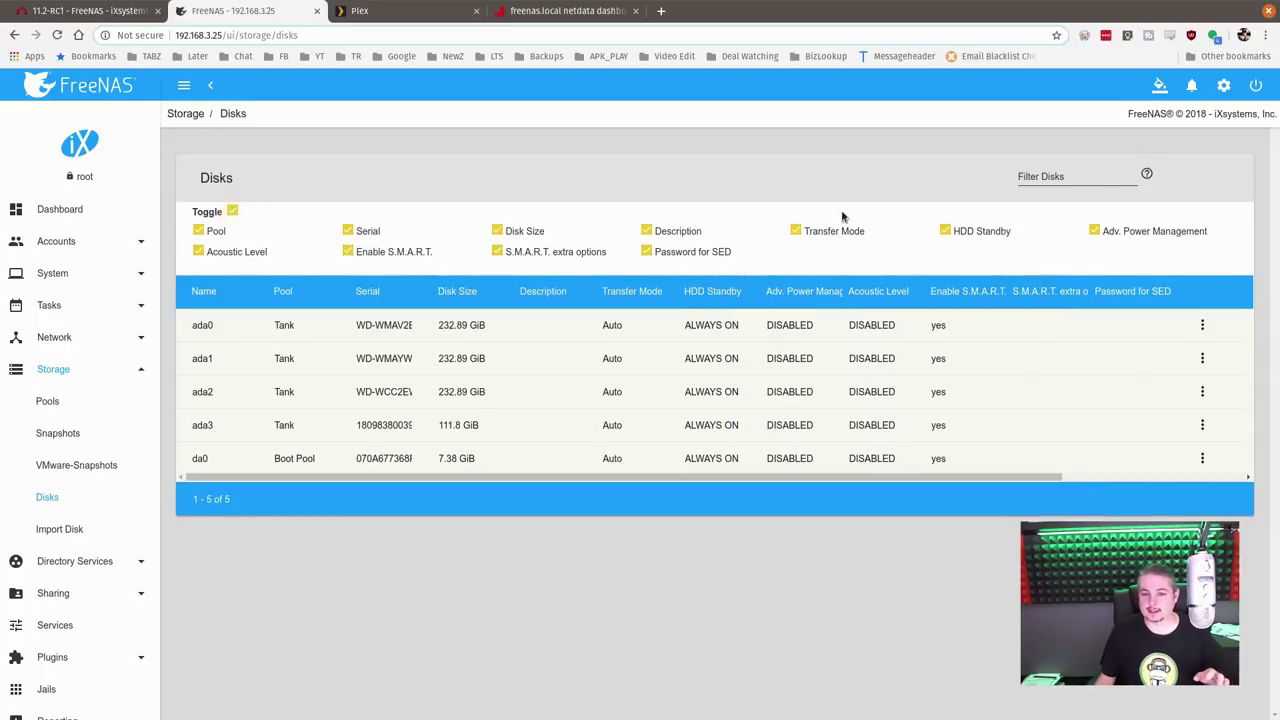
pyautogui.click(232, 211)
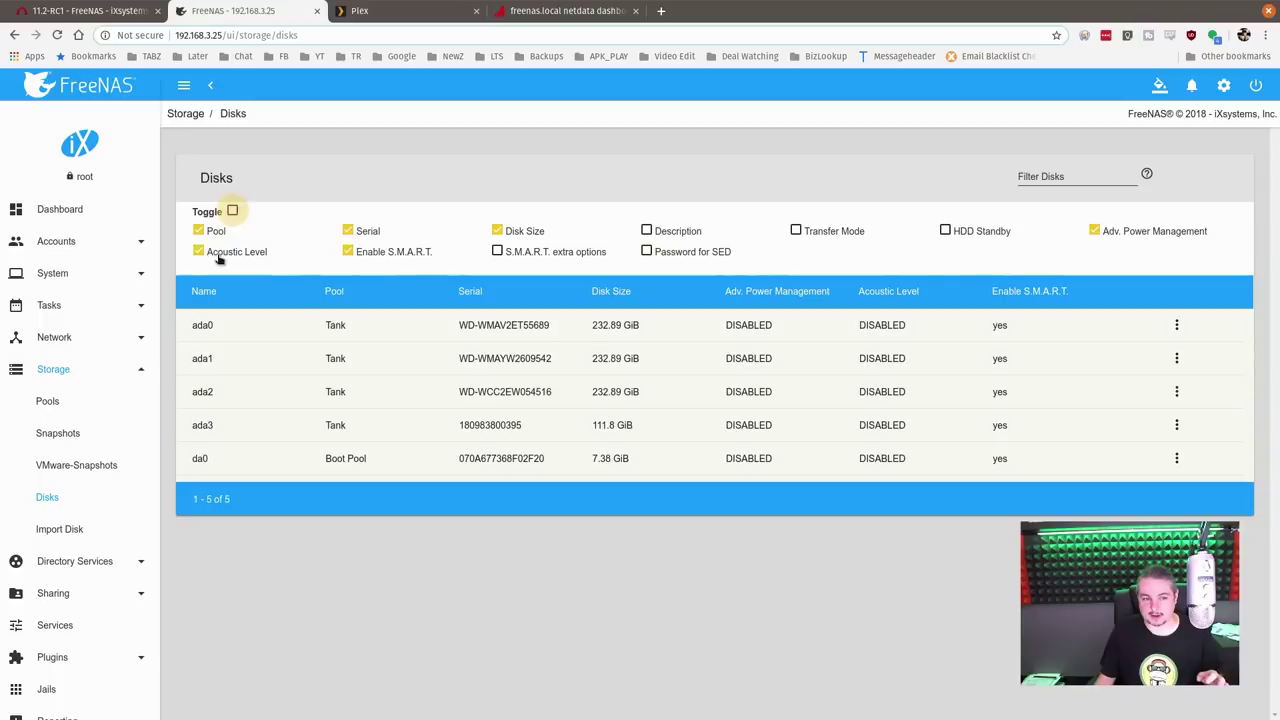
pyautogui.click(840, 235)
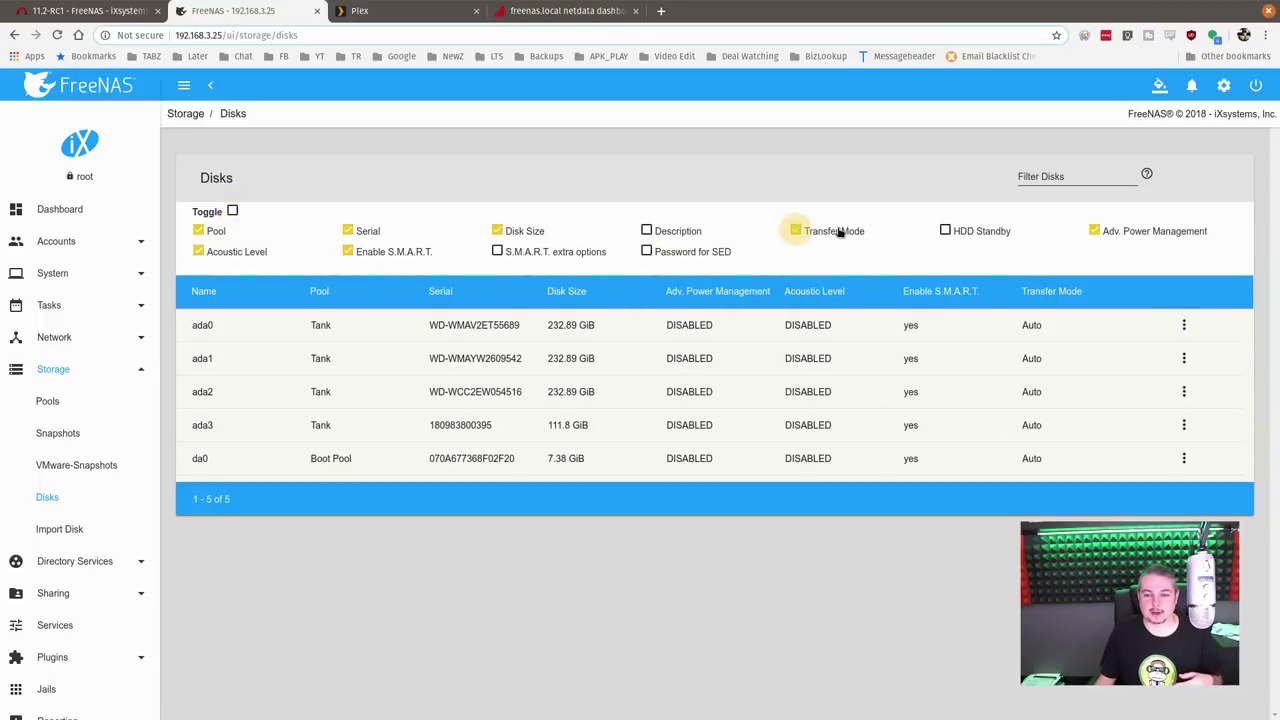
pyautogui.click(695, 238)
pyautogui.click(686, 256)
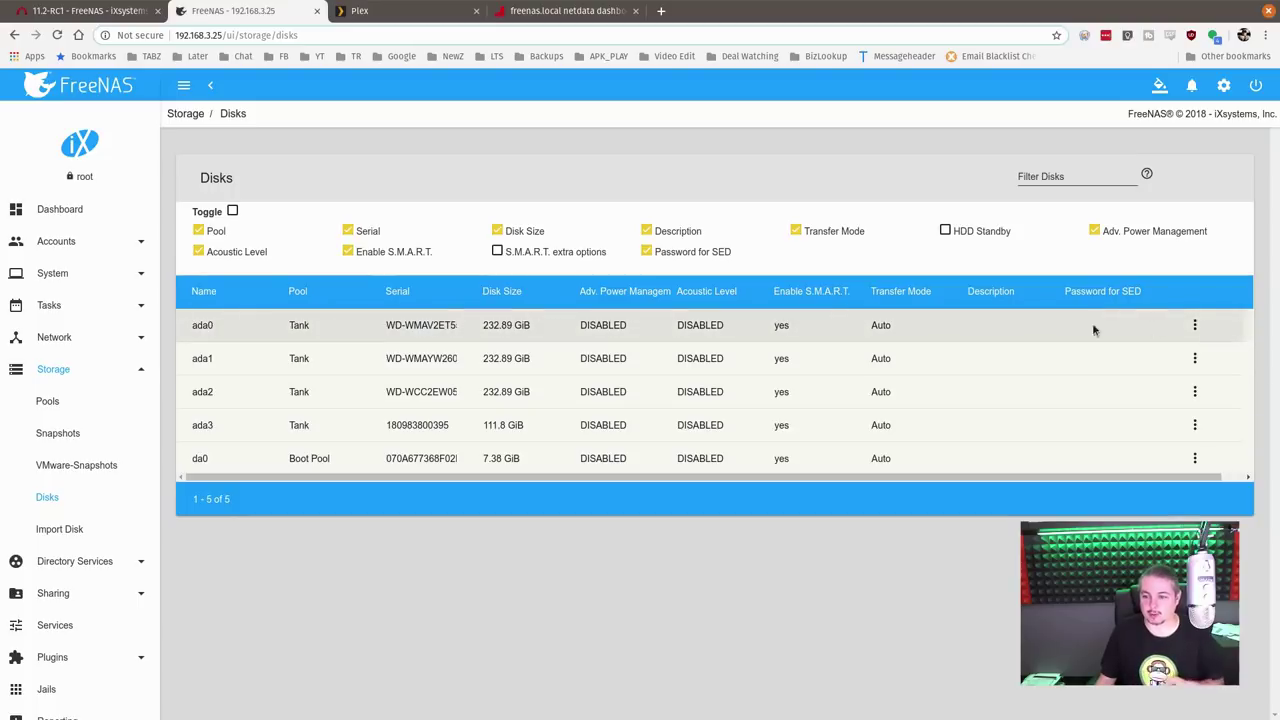
# Open the Edit Disk form for ada0 and look at its empty SED Password and Confirm SED Password fields.
pyautogui.click(1194, 325)
pyautogui.click(1204, 337)
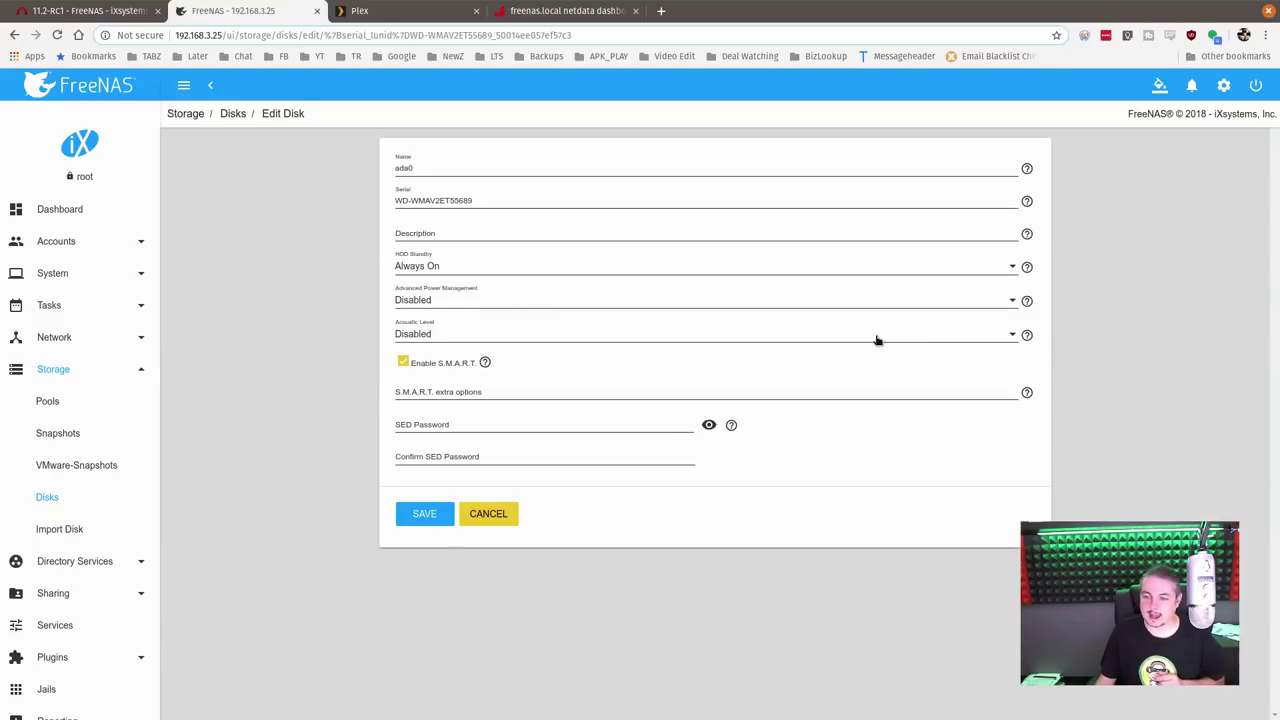
pyautogui.click(528, 426)
pyautogui.click(475, 450)
pyautogui.click(459, 421)
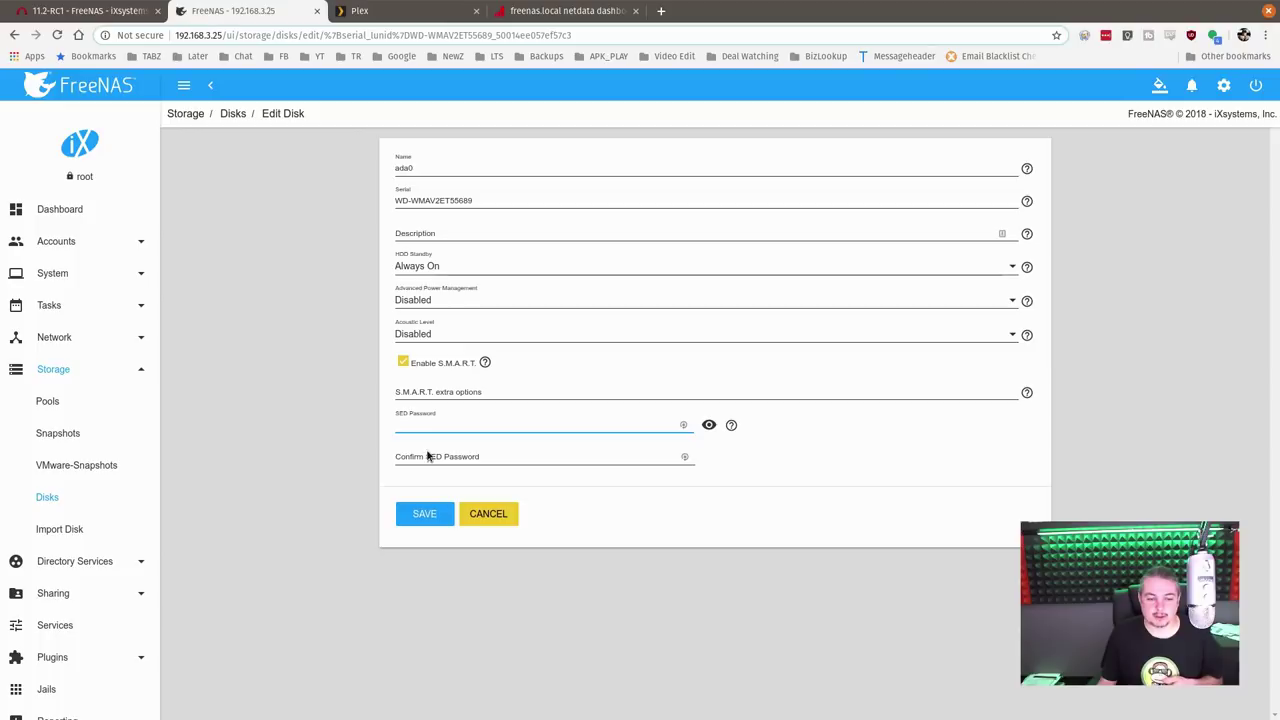
pyautogui.click(432, 452)
pyautogui.click(425, 424)
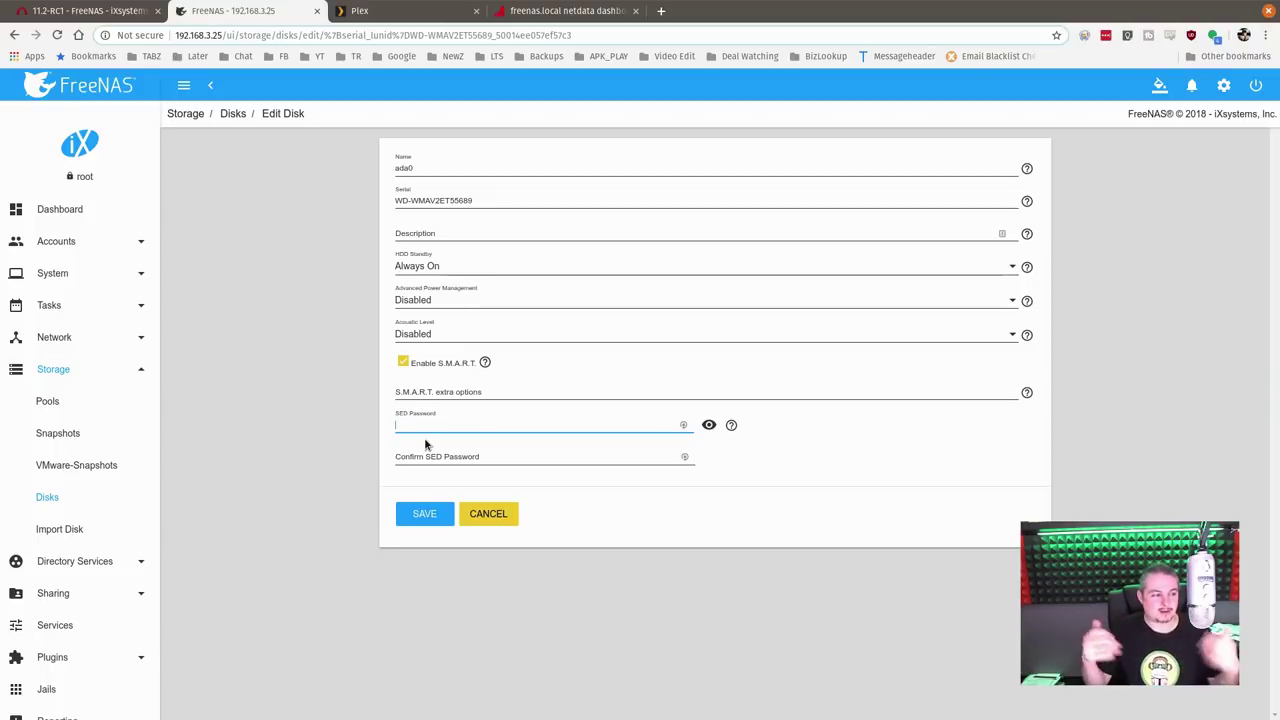
# From the dashboard, browse the network Global Configuration, Interfaces and Link Aggregations pages.
pyautogui.click(74, 219)
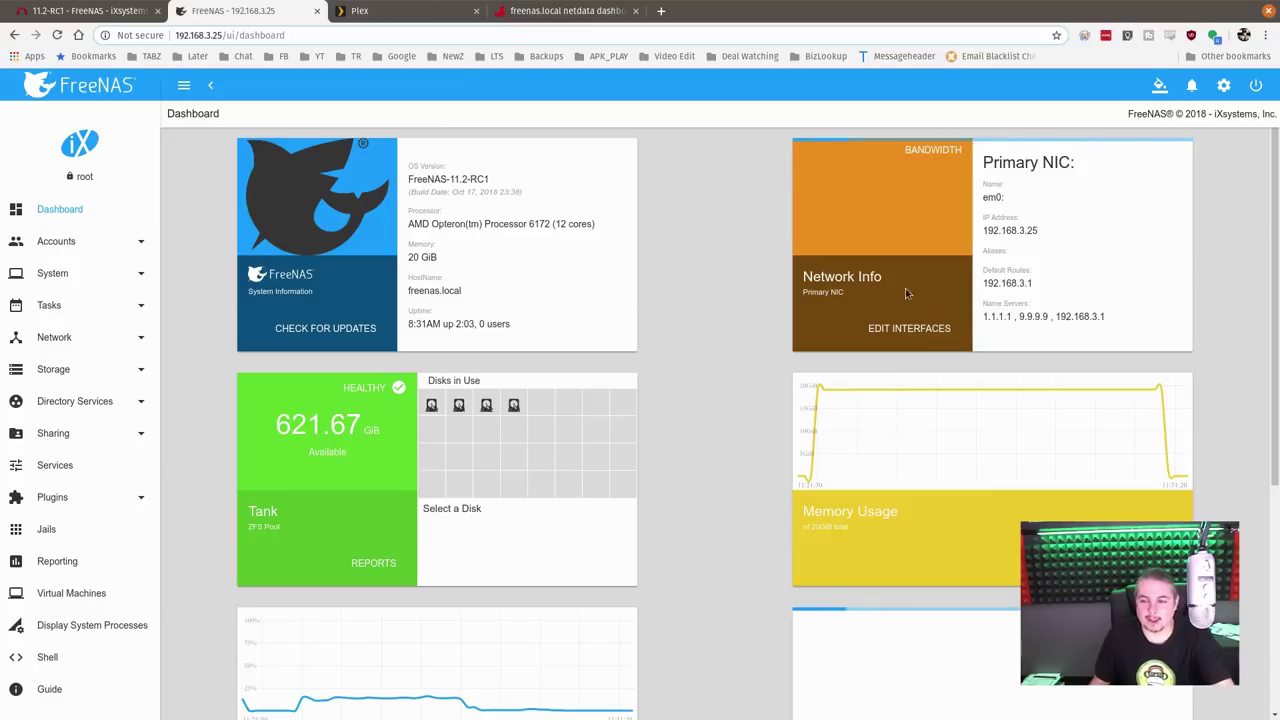
pyautogui.click(52, 339)
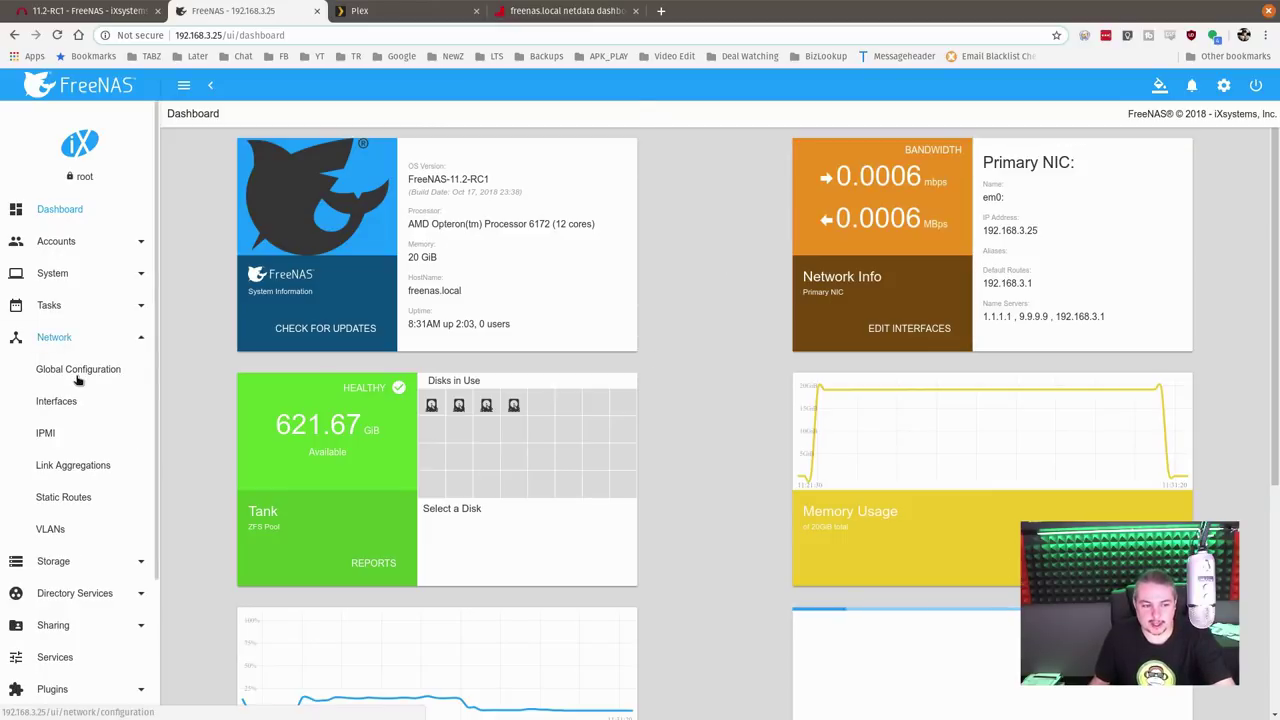
pyautogui.click(45, 375)
pyautogui.click(62, 402)
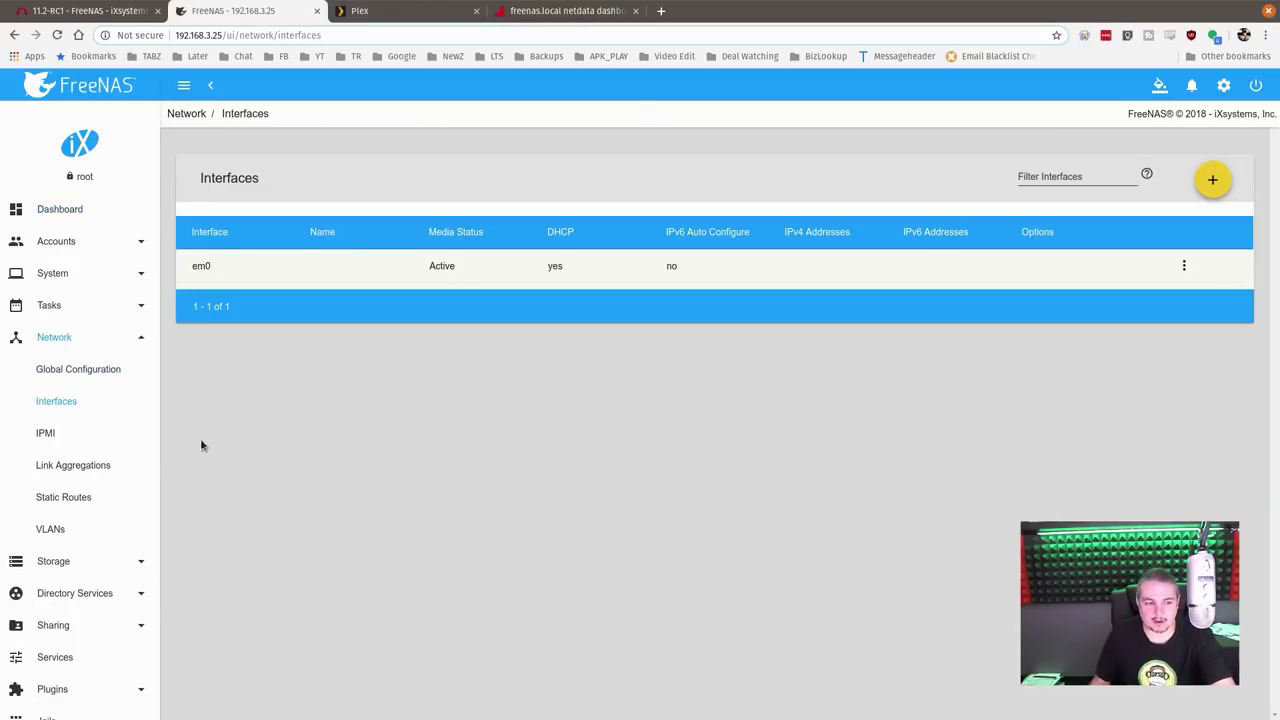
pyautogui.click(73, 467)
# Show the Available Plugins list of 27 plugins.
pyautogui.scroll(-3, 93, 465)
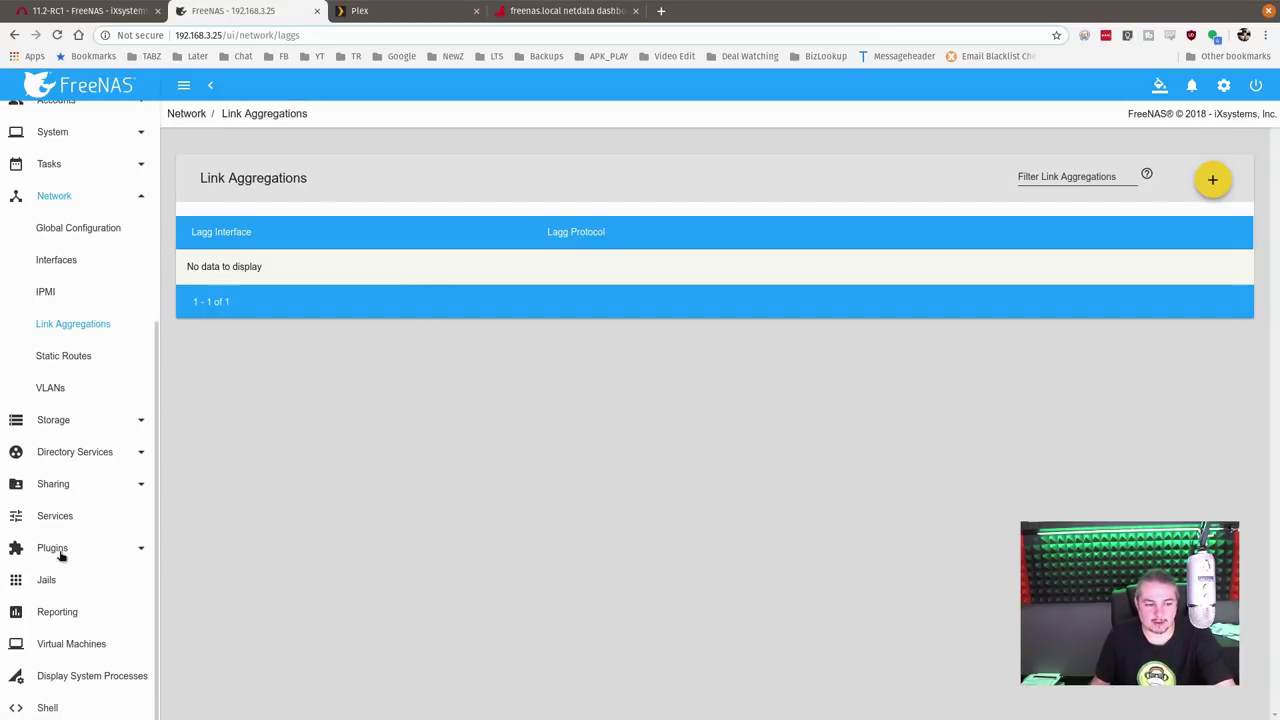
pyautogui.click(58, 552)
pyautogui.click(58, 532)
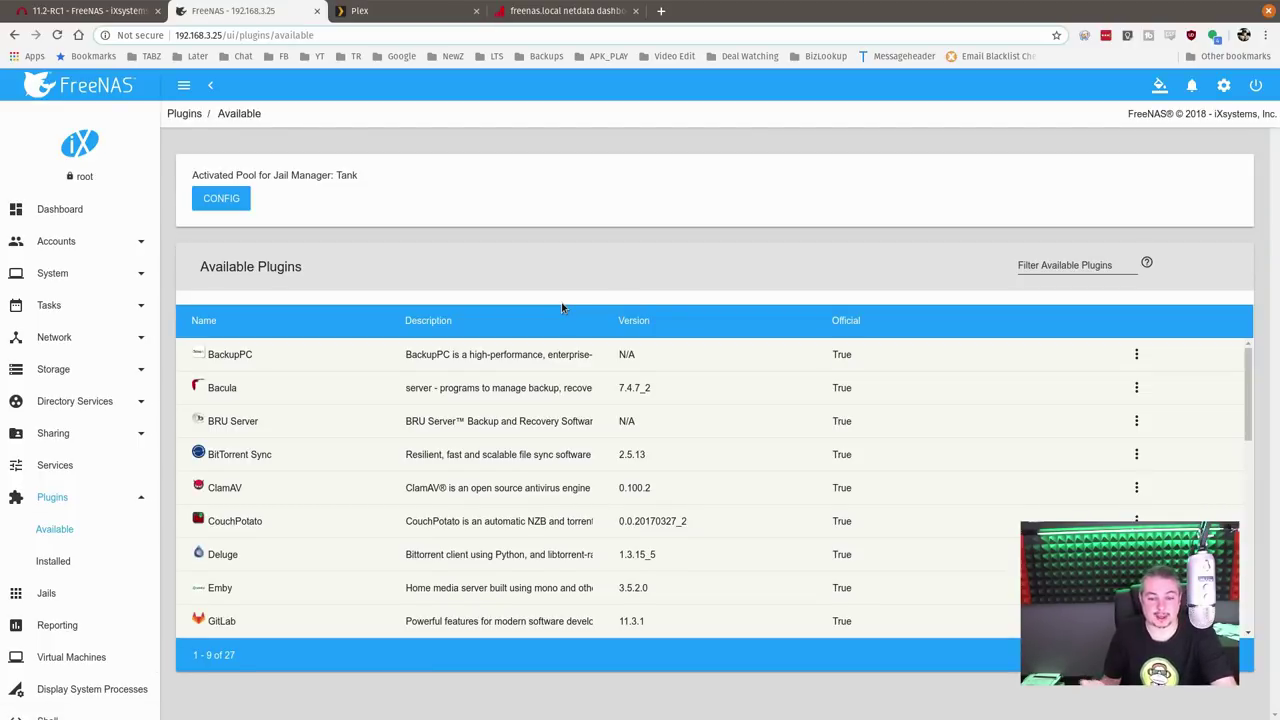
pyautogui.click(1043, 268)
pyautogui.write('nex')
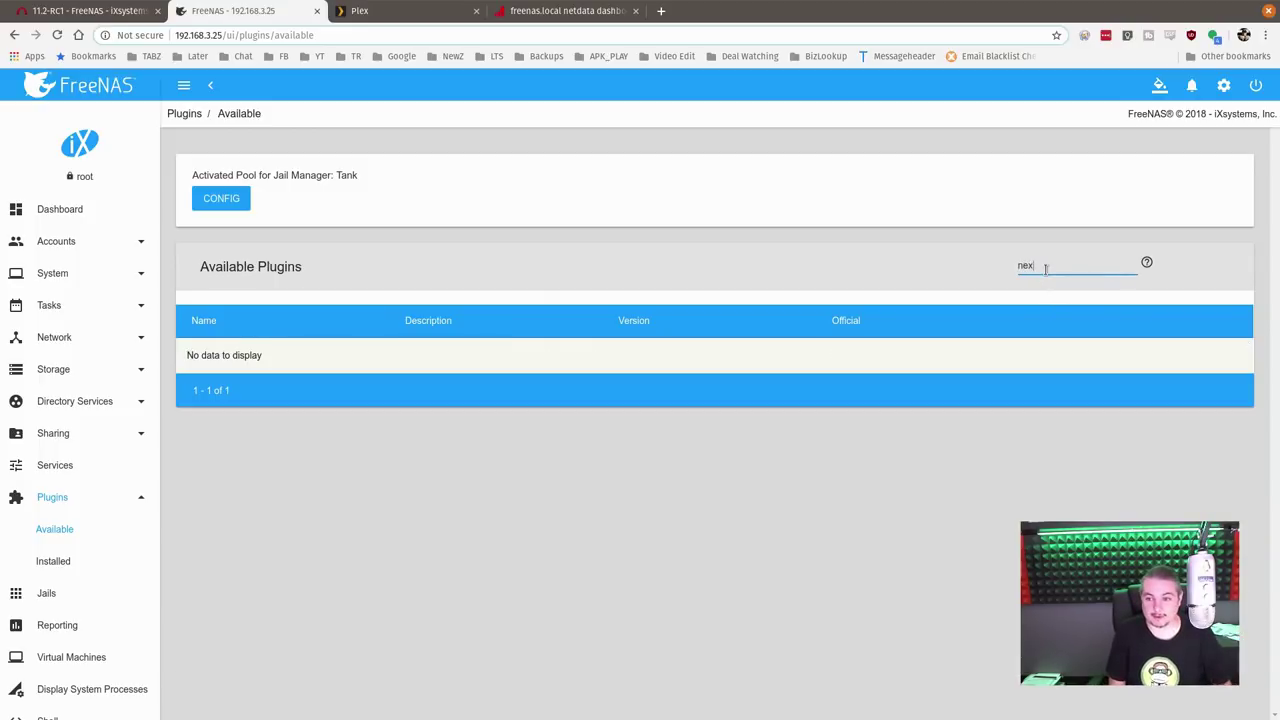
pyautogui.write('t')
pyautogui.hotkey('ctrl', 'a')
pyautogui.write('own')
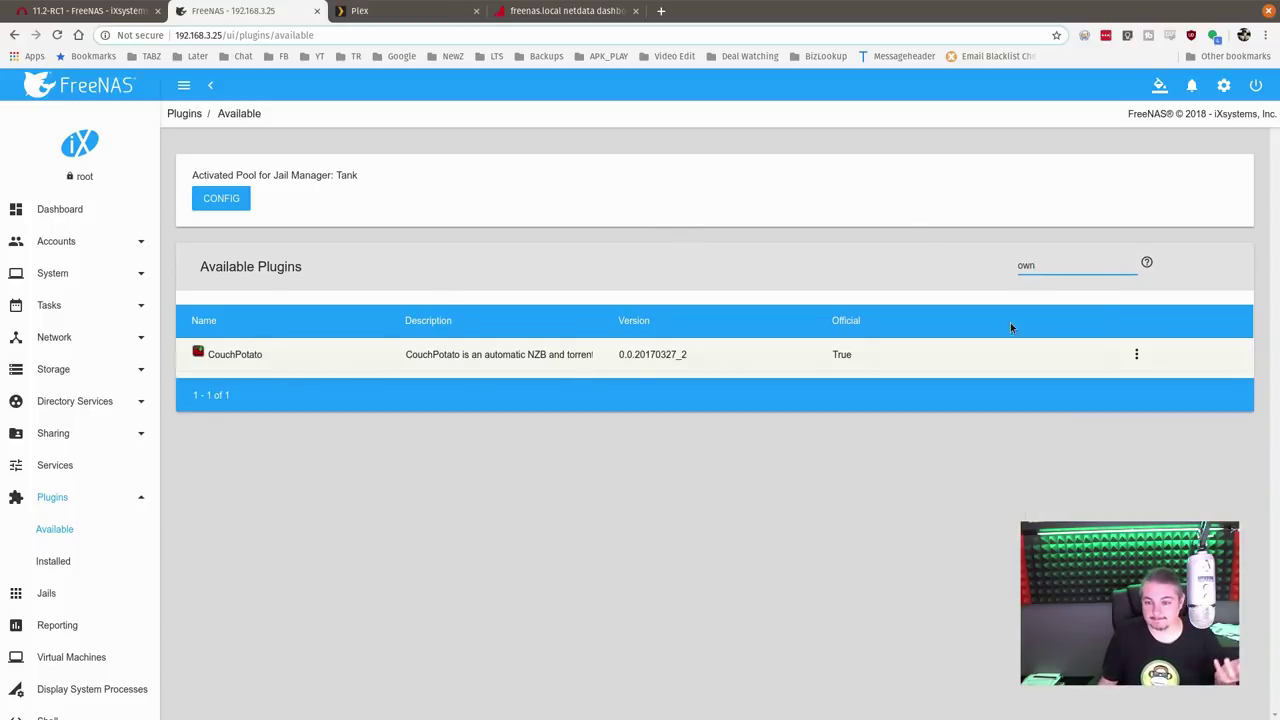
pyautogui.doubleClick(1060, 267)
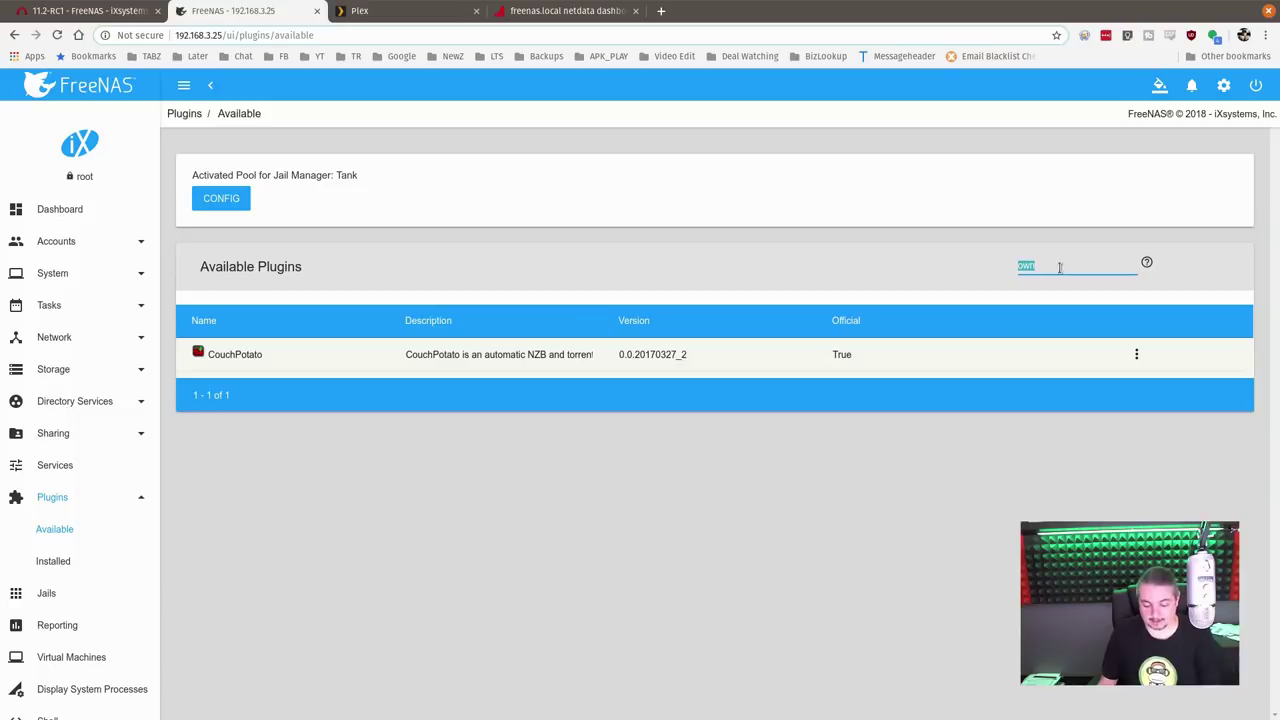
pyautogui.press('BackSpace')
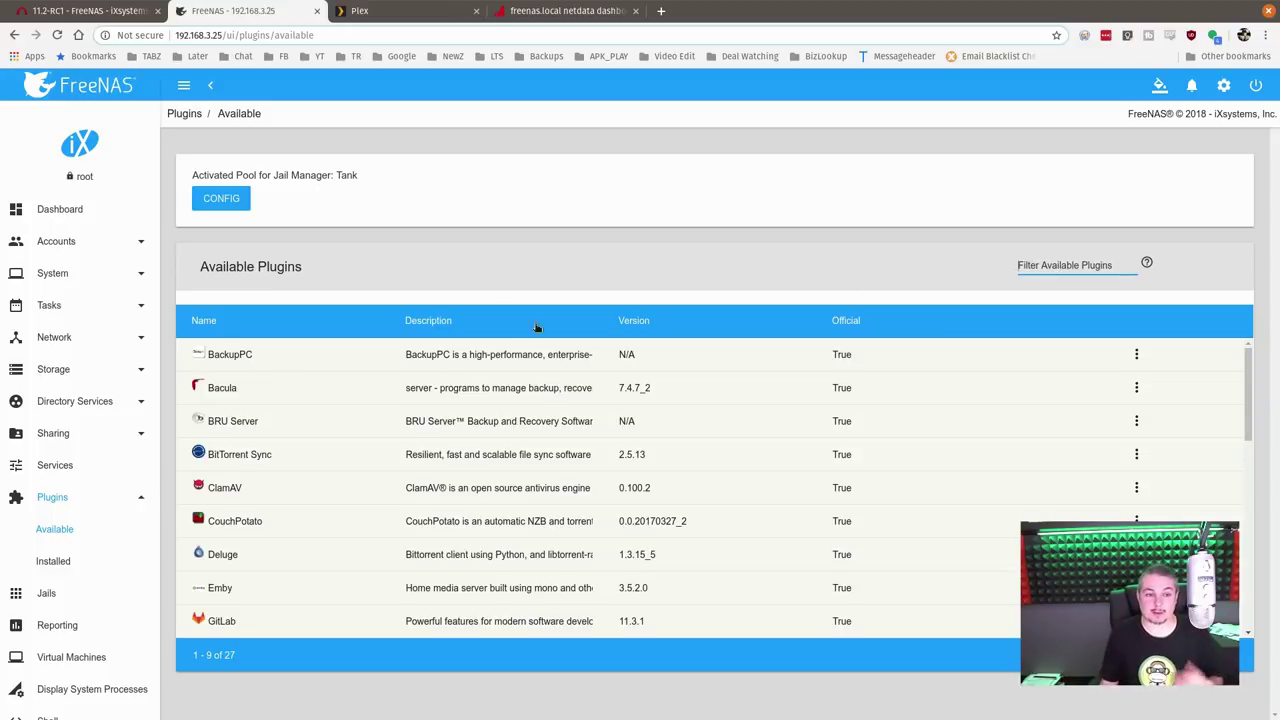
pyautogui.scroll(-3, 373, 457)
pyautogui.scroll(-5, 372, 457)
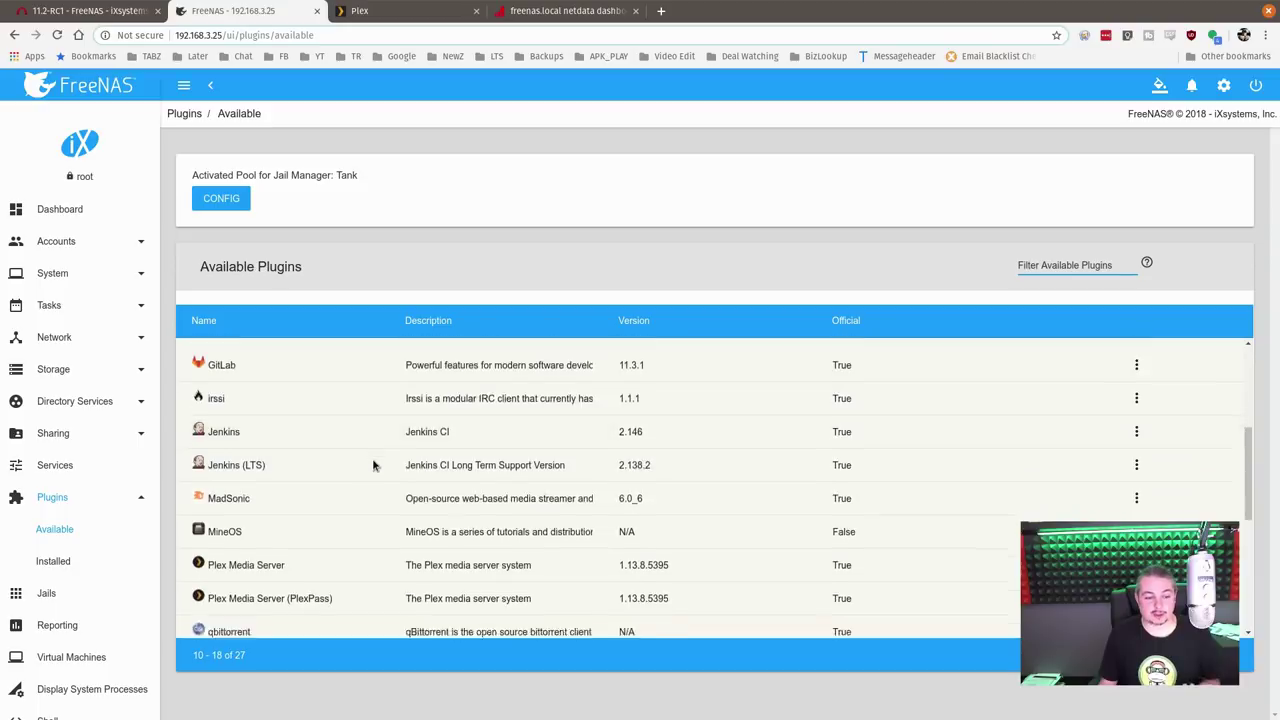
pyautogui.scroll(6, 378, 476)
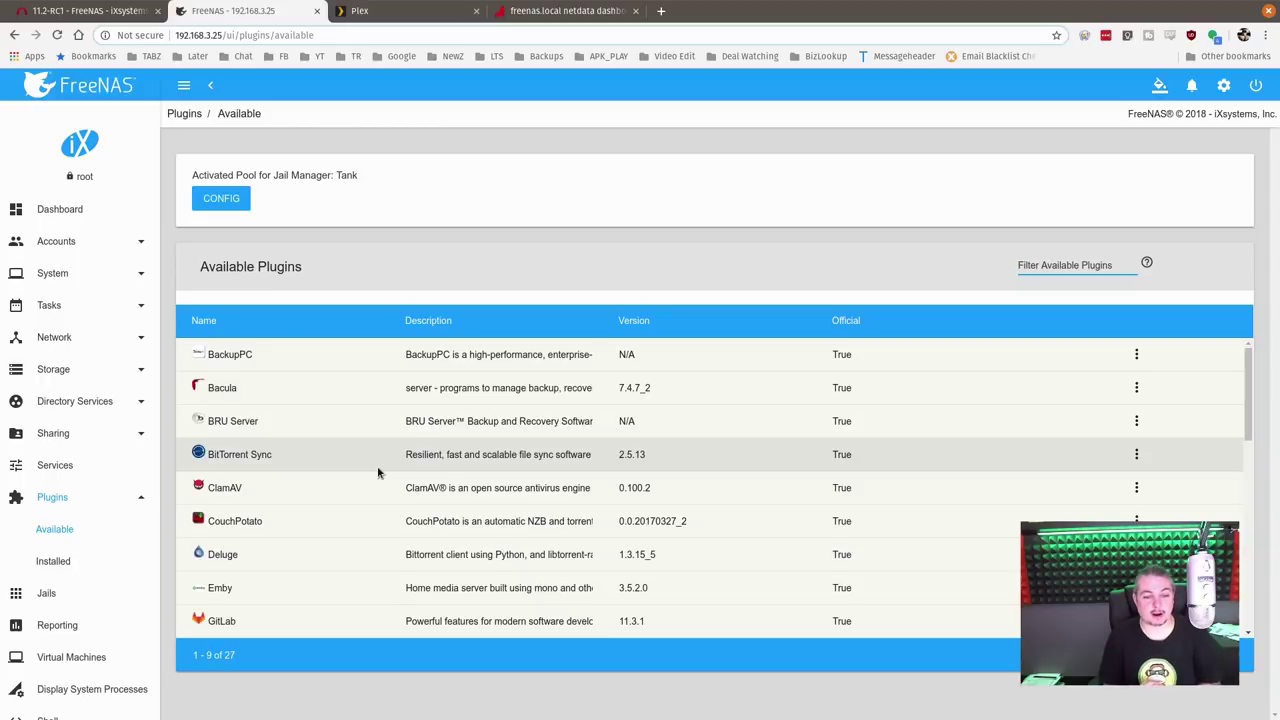
pyautogui.click(358, 12)
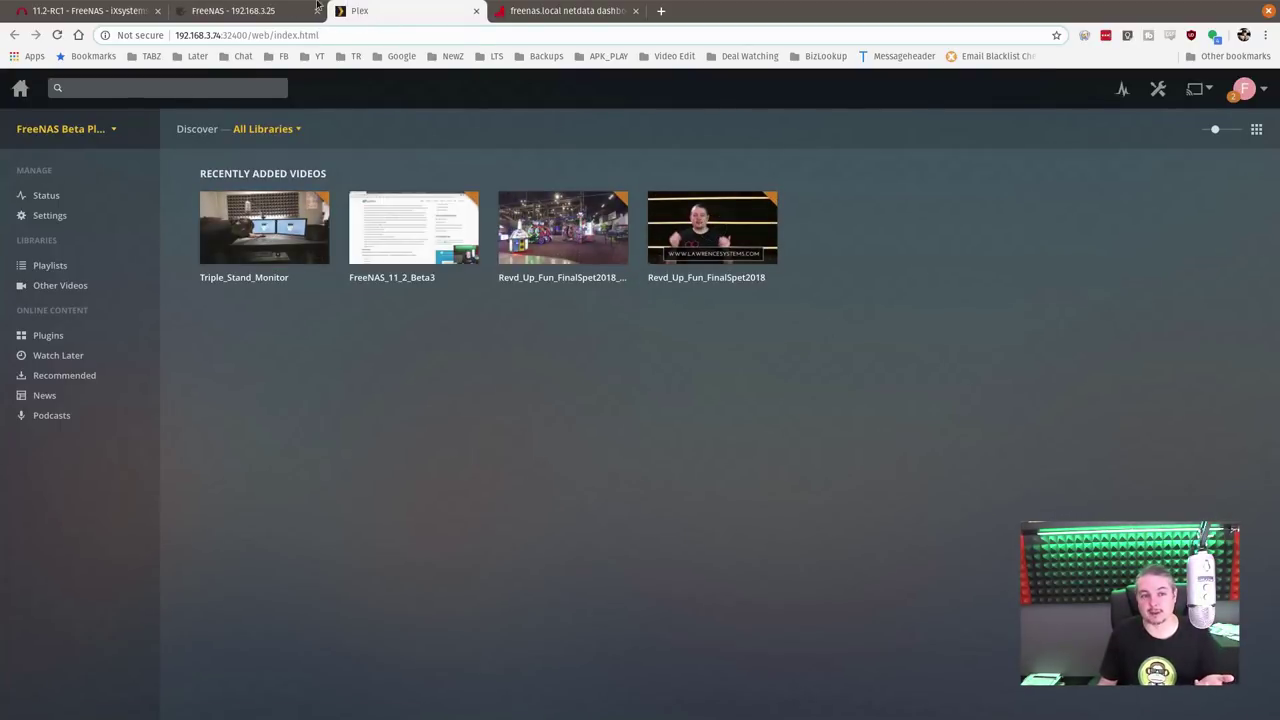
pyautogui.click(265, 12)
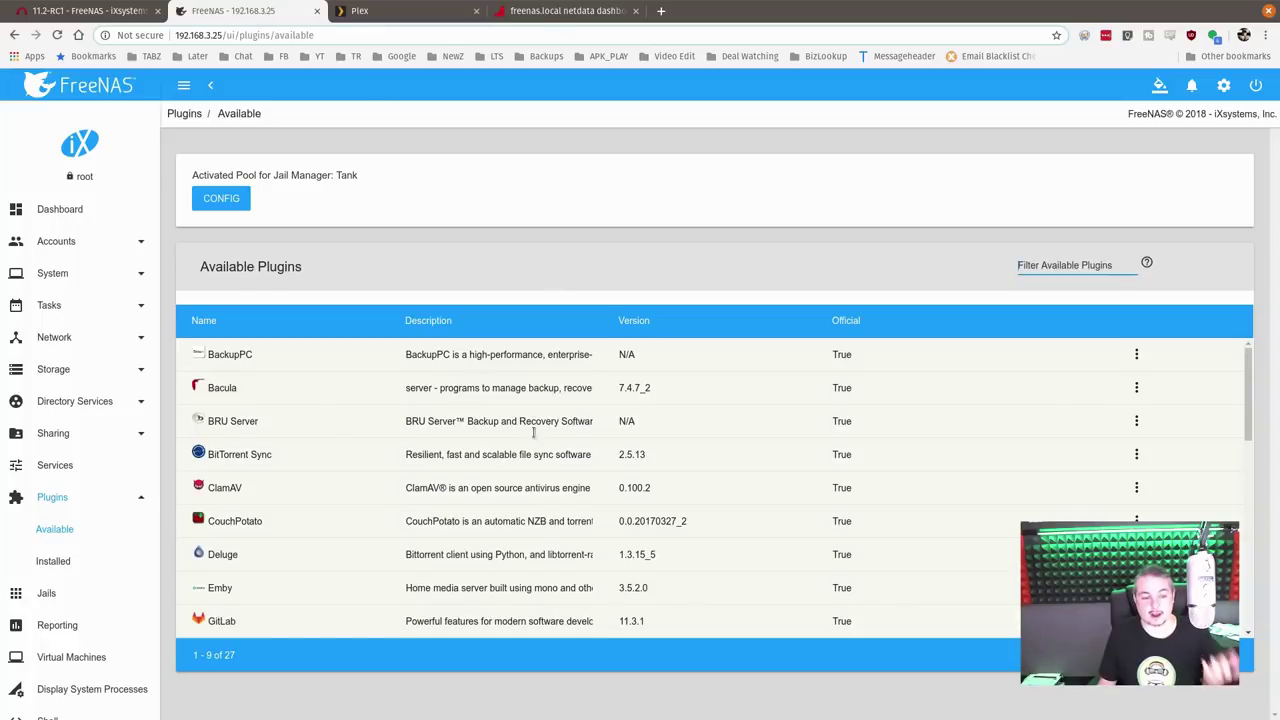
# Review the CPU, Disk, Memory and Network reporting charts, then go to the root Shell.
pyautogui.click(57, 625)
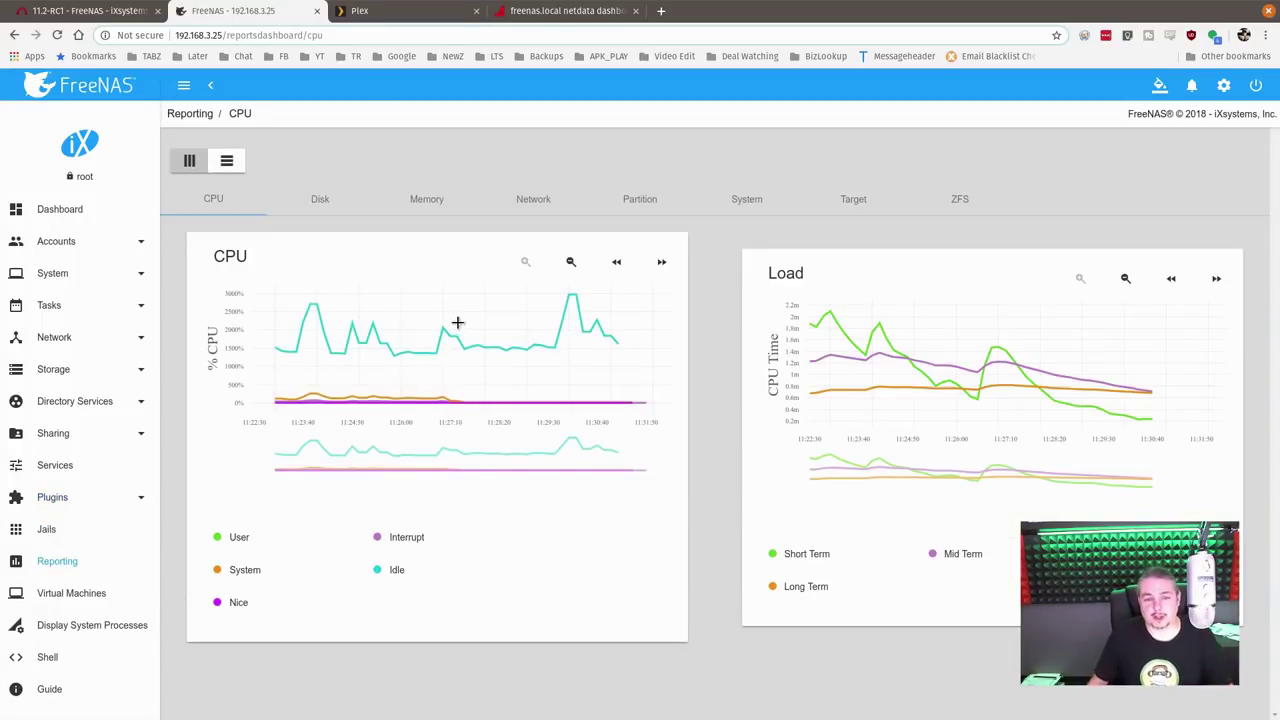
pyautogui.click(339, 199)
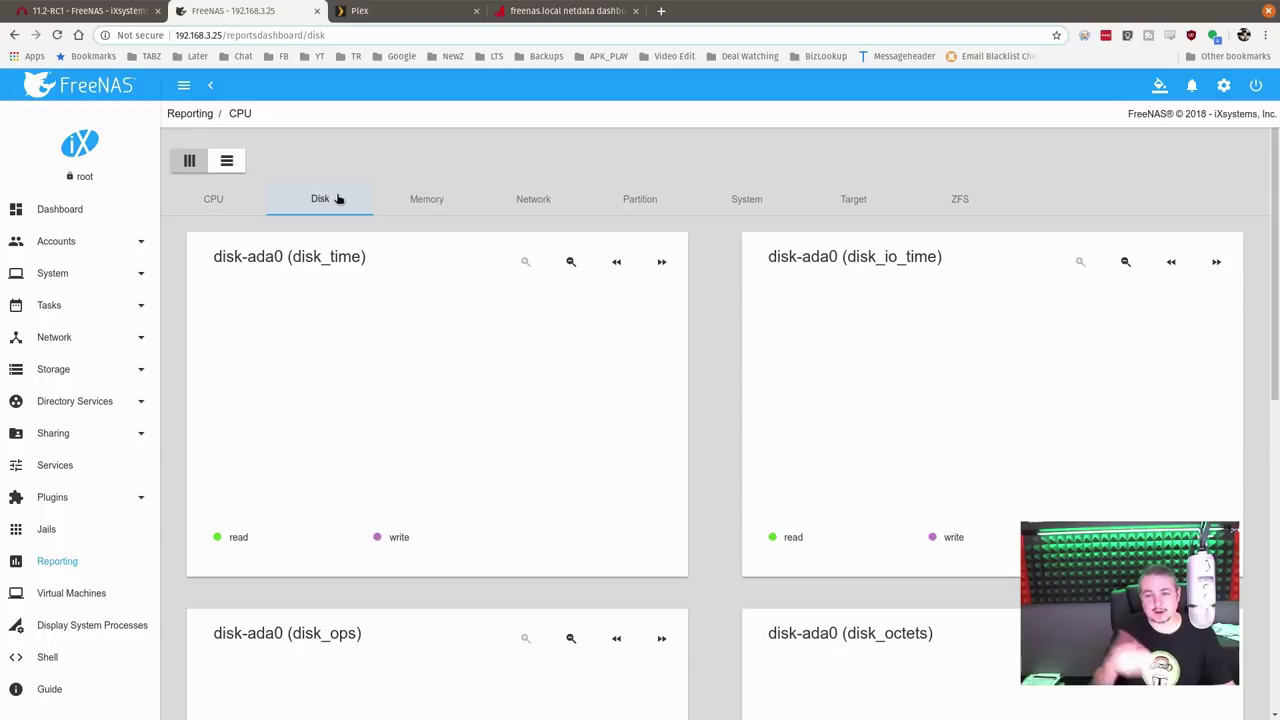
pyautogui.click(428, 198)
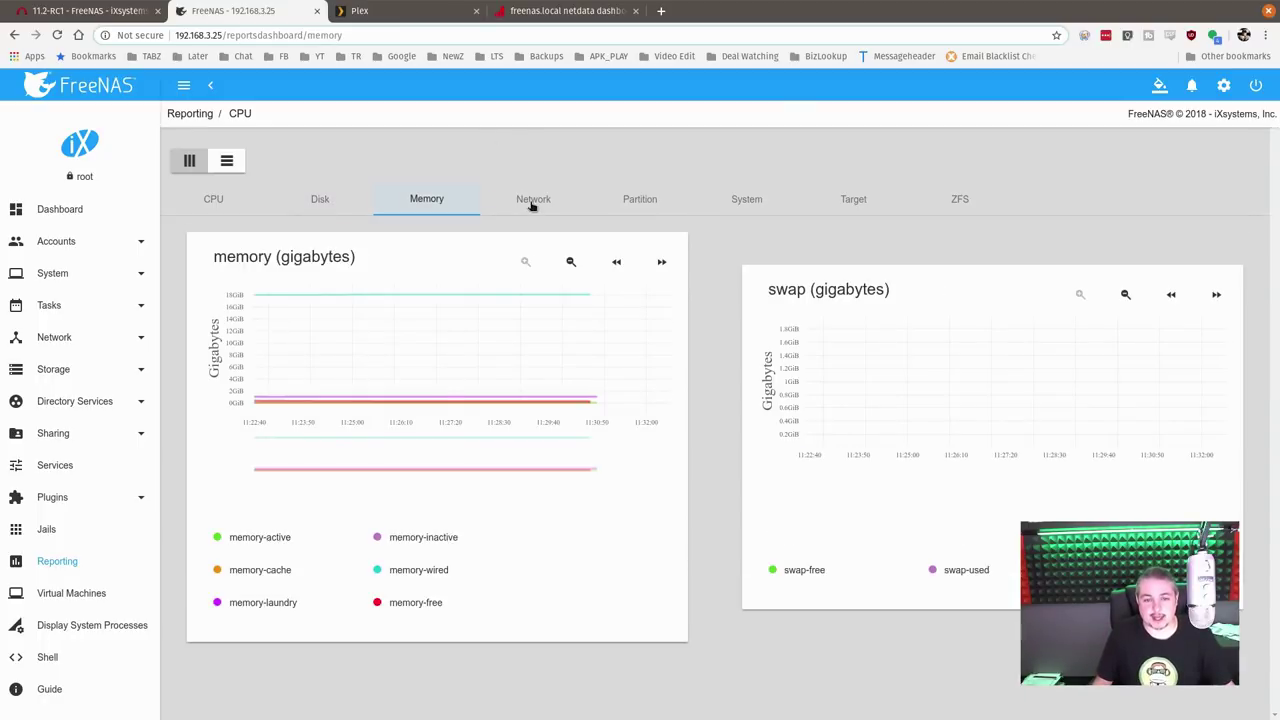
pyautogui.click(533, 201)
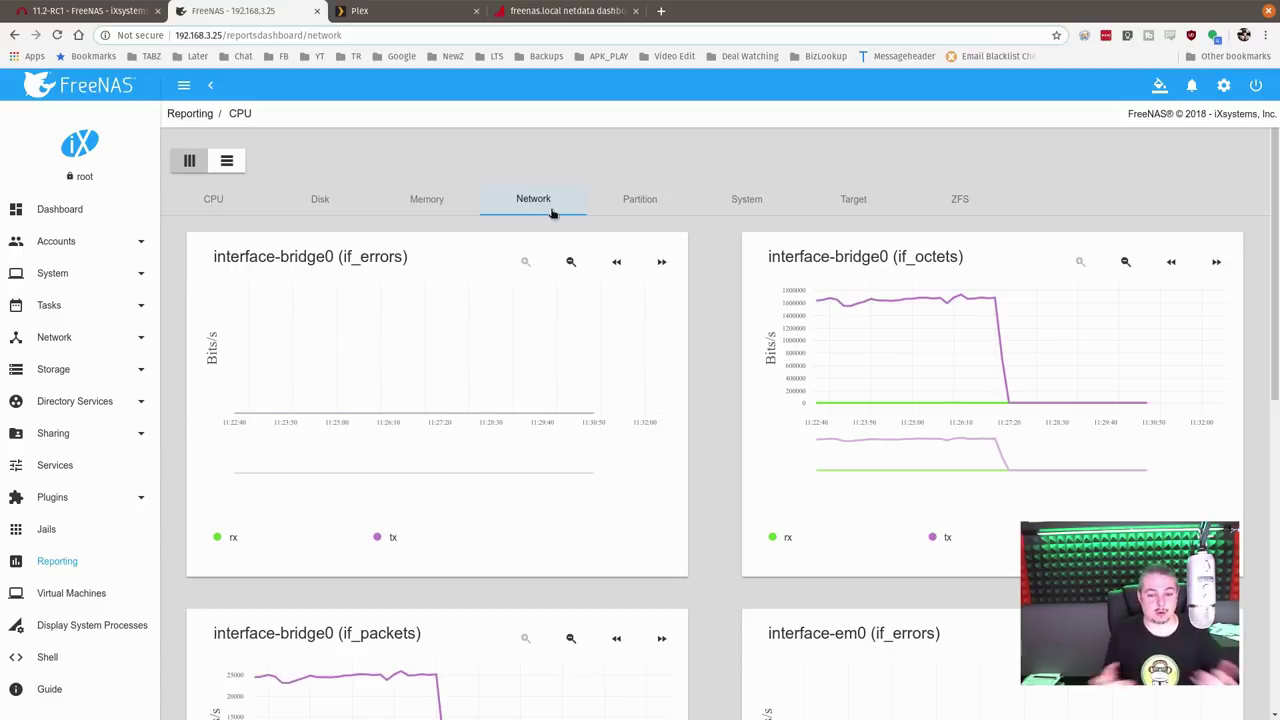
pyautogui.click(64, 660)
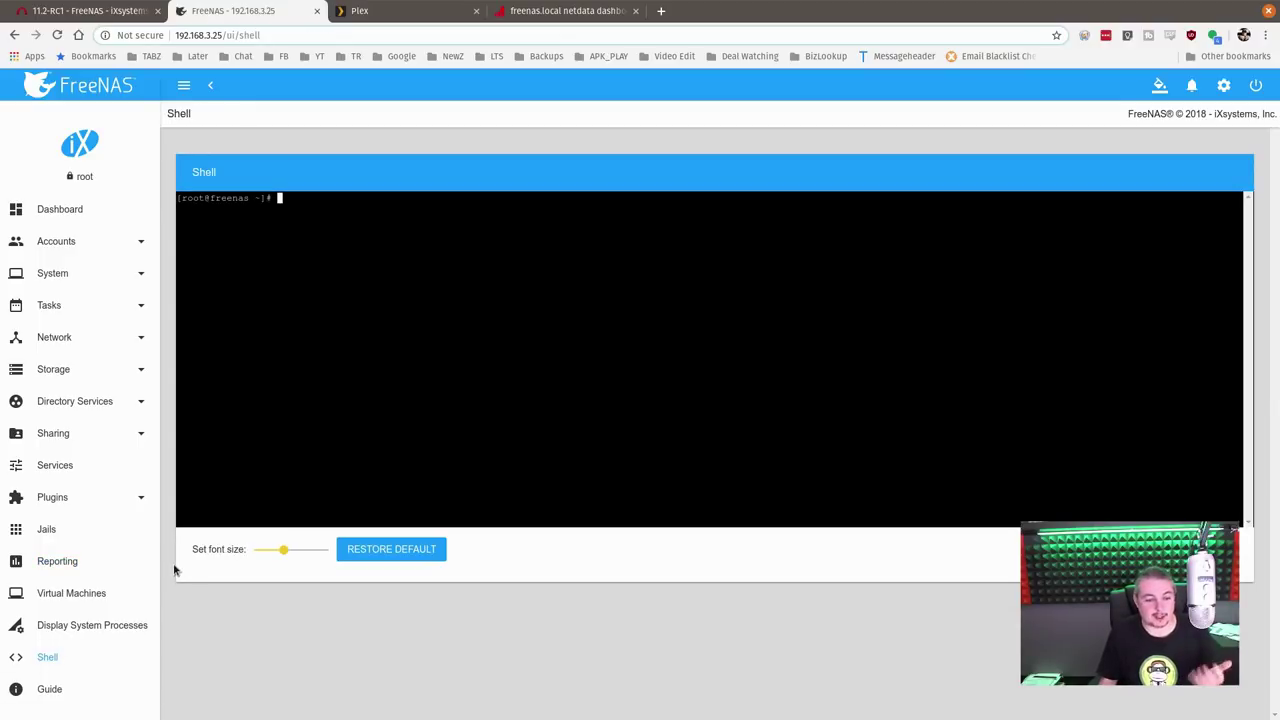
# View the running system processes and the Jails list, then return to the Dashboard.
pyautogui.click(115, 628)
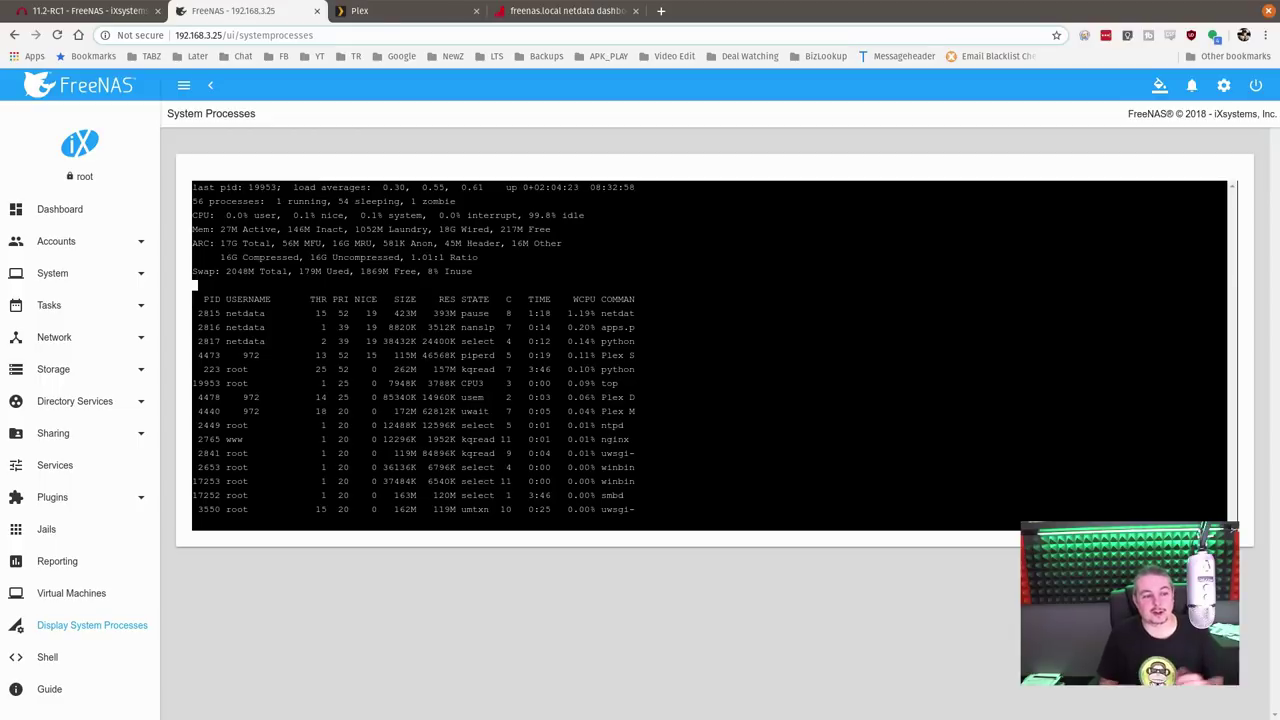
pyautogui.click(52, 540)
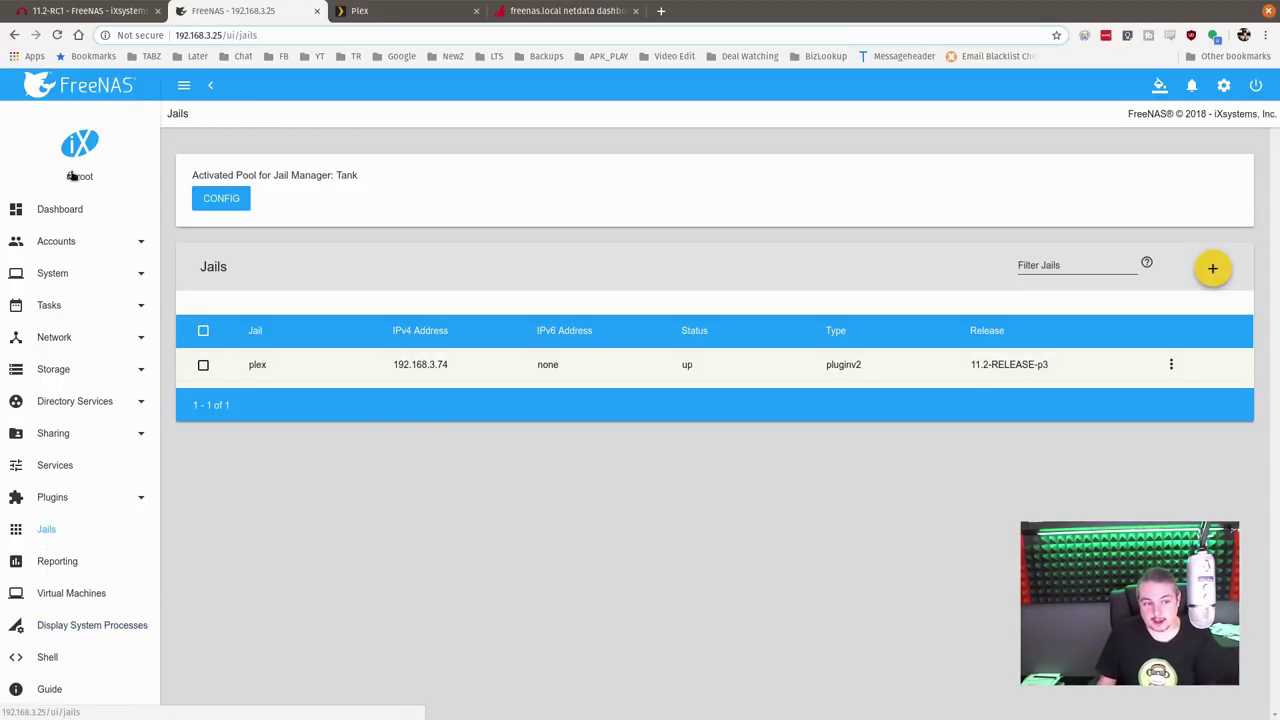
pyautogui.click(60, 209)
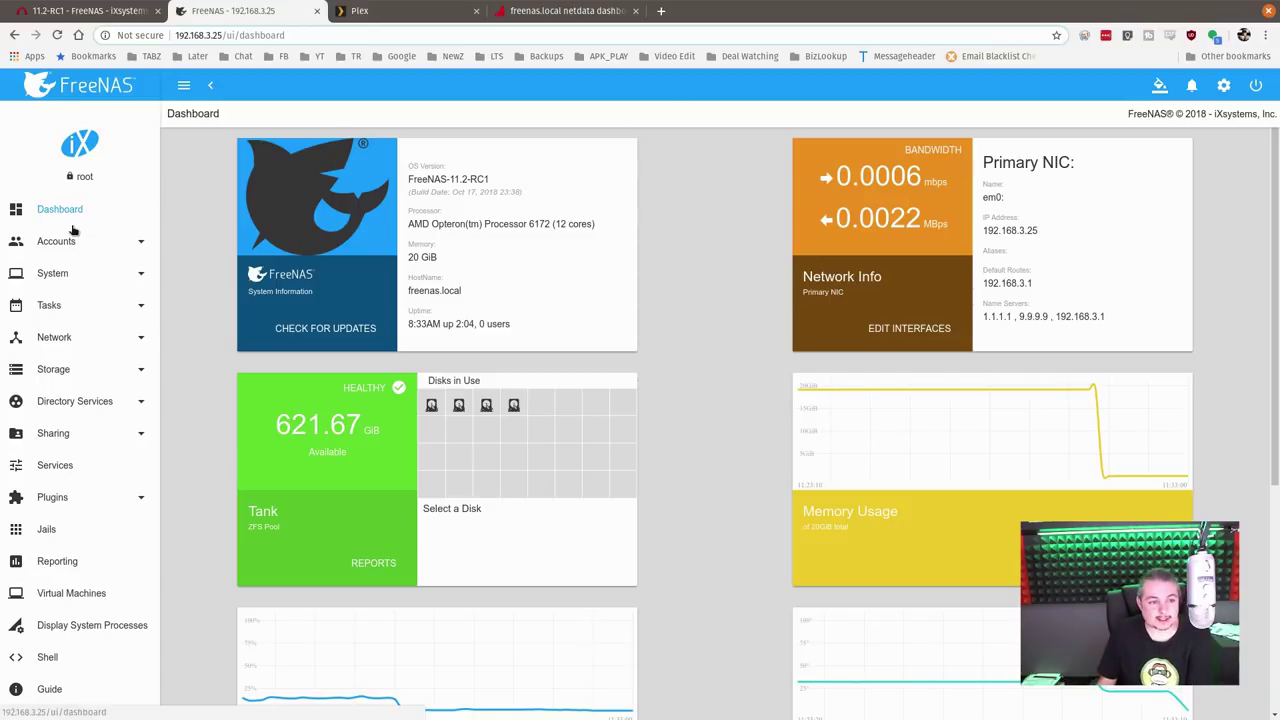
# Open the System General settings, then System Dataset showing pool Tank with Syslog and Reporting Database.
pyautogui.click(60, 271)
pyautogui.click(52, 305)
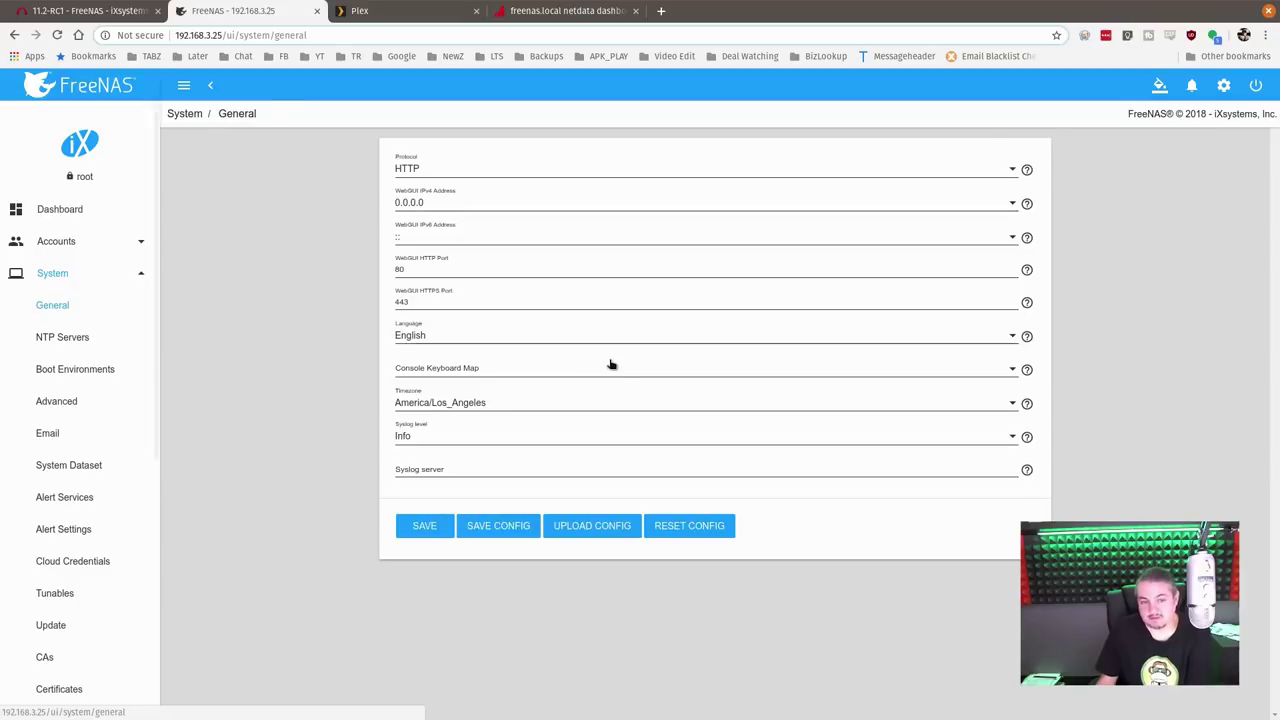
pyautogui.click(80, 466)
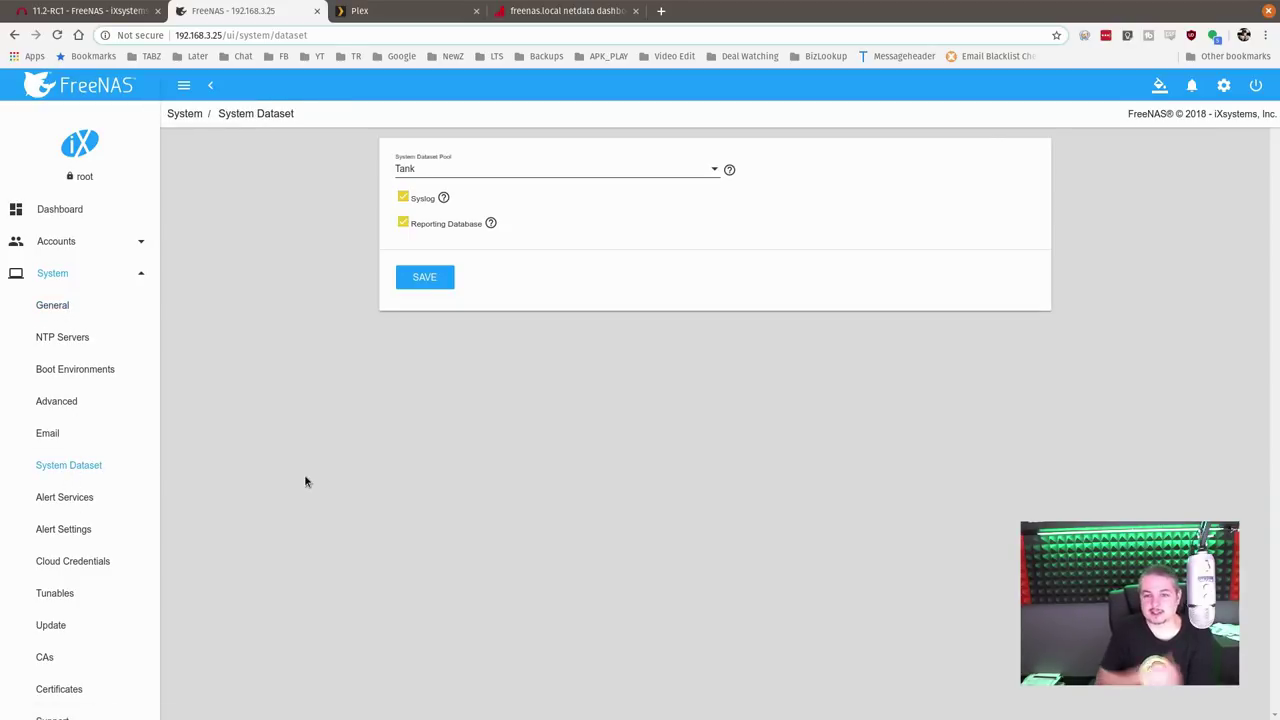
# Expand the Tasks, Storage, Directory Services and Sharing groups in the sidebar.
pyautogui.click(53, 273)
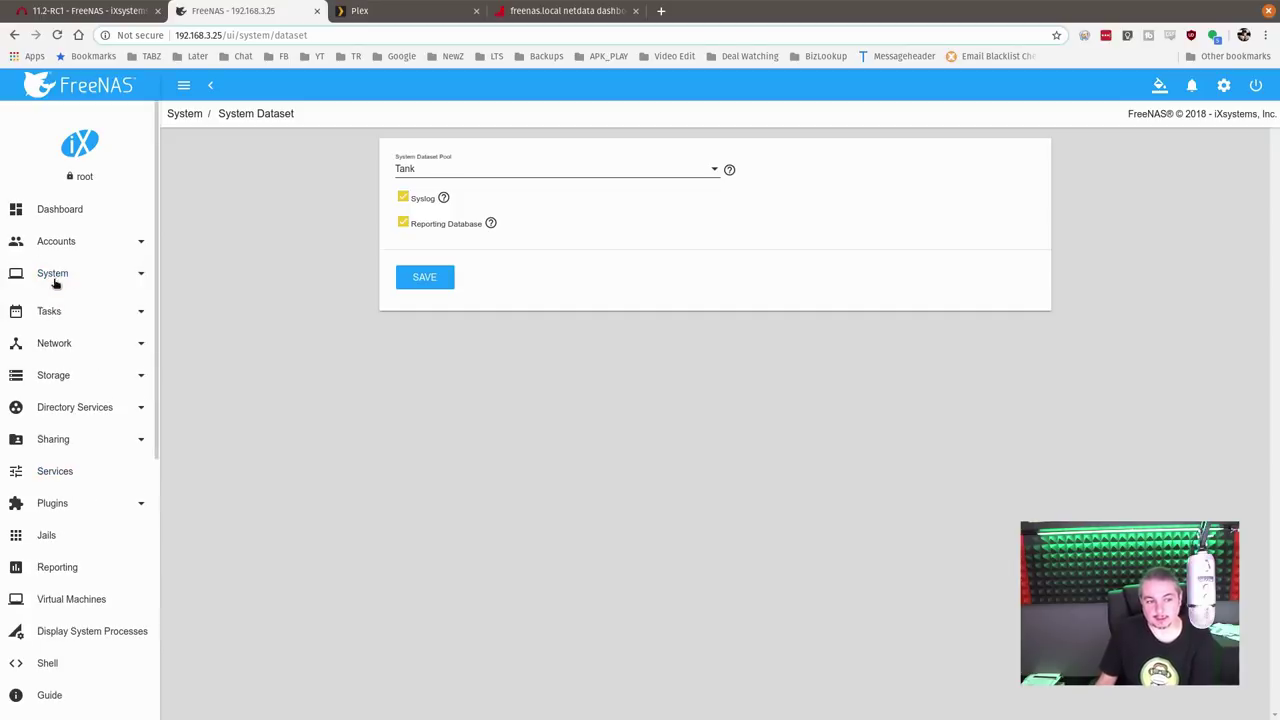
pyautogui.click(62, 306)
pyautogui.click(63, 306)
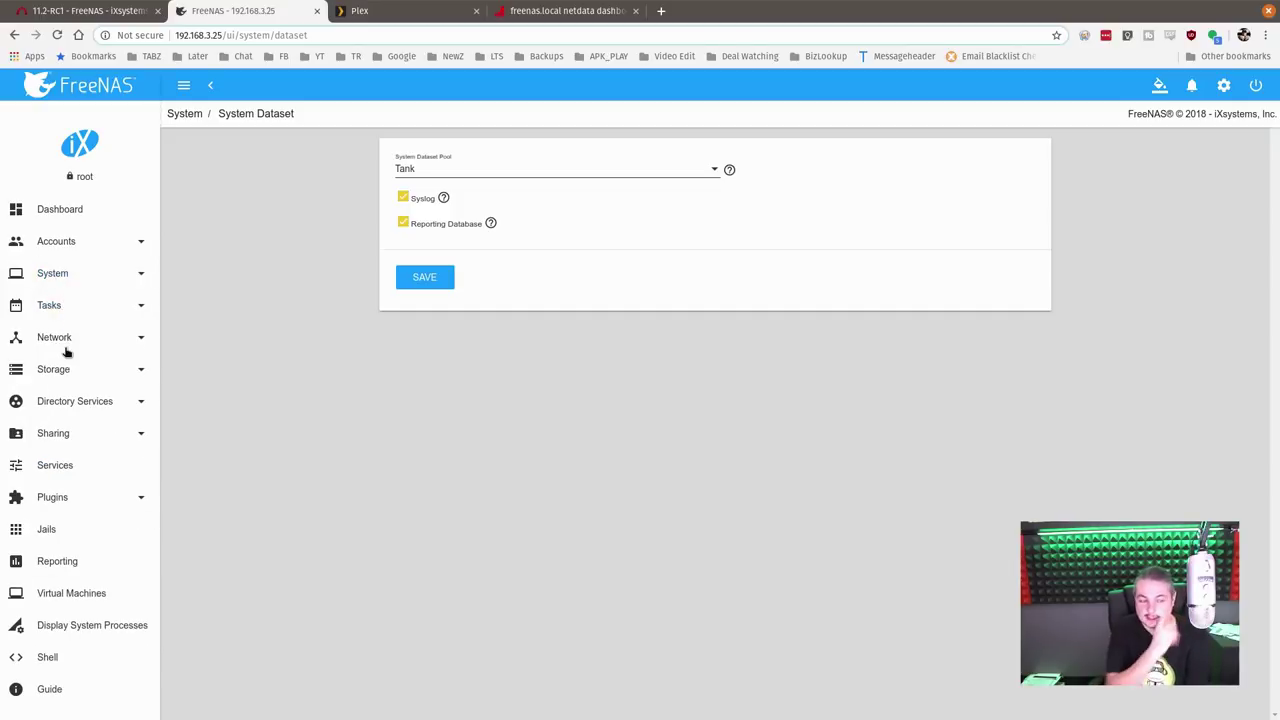
pyautogui.click(57, 365)
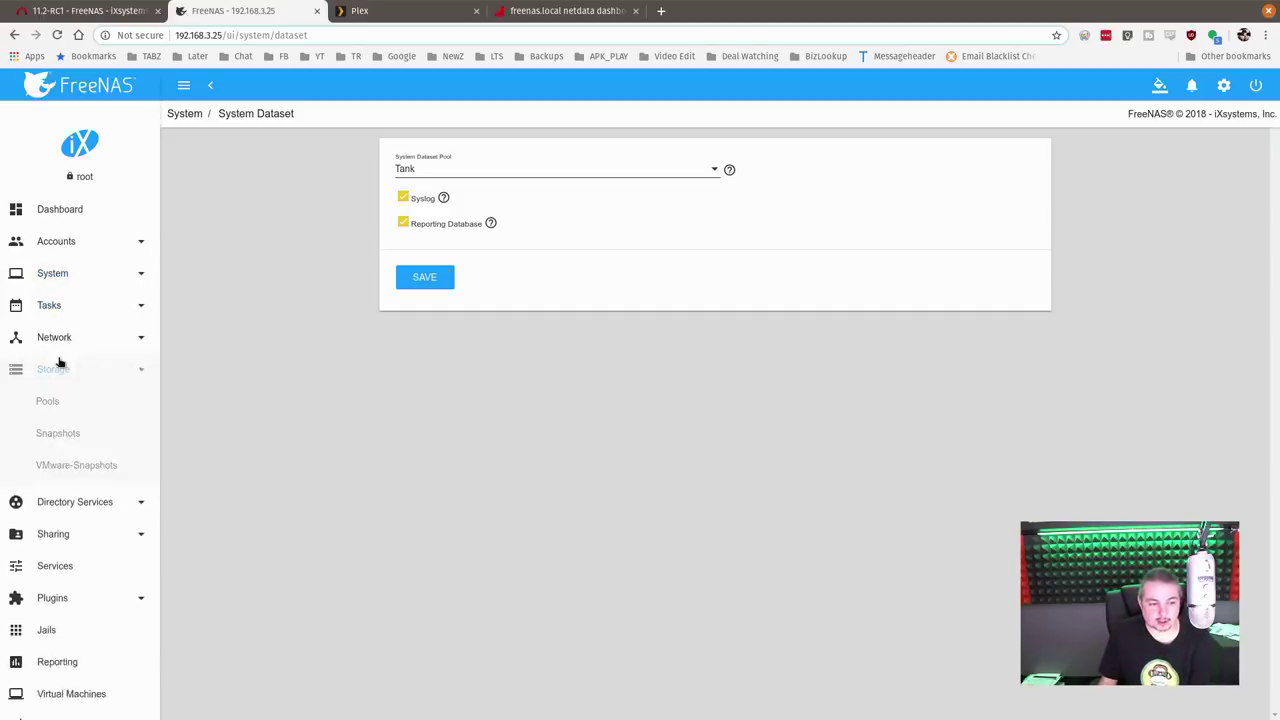
pyautogui.click(80, 562)
pyautogui.scroll(-3, 77, 551)
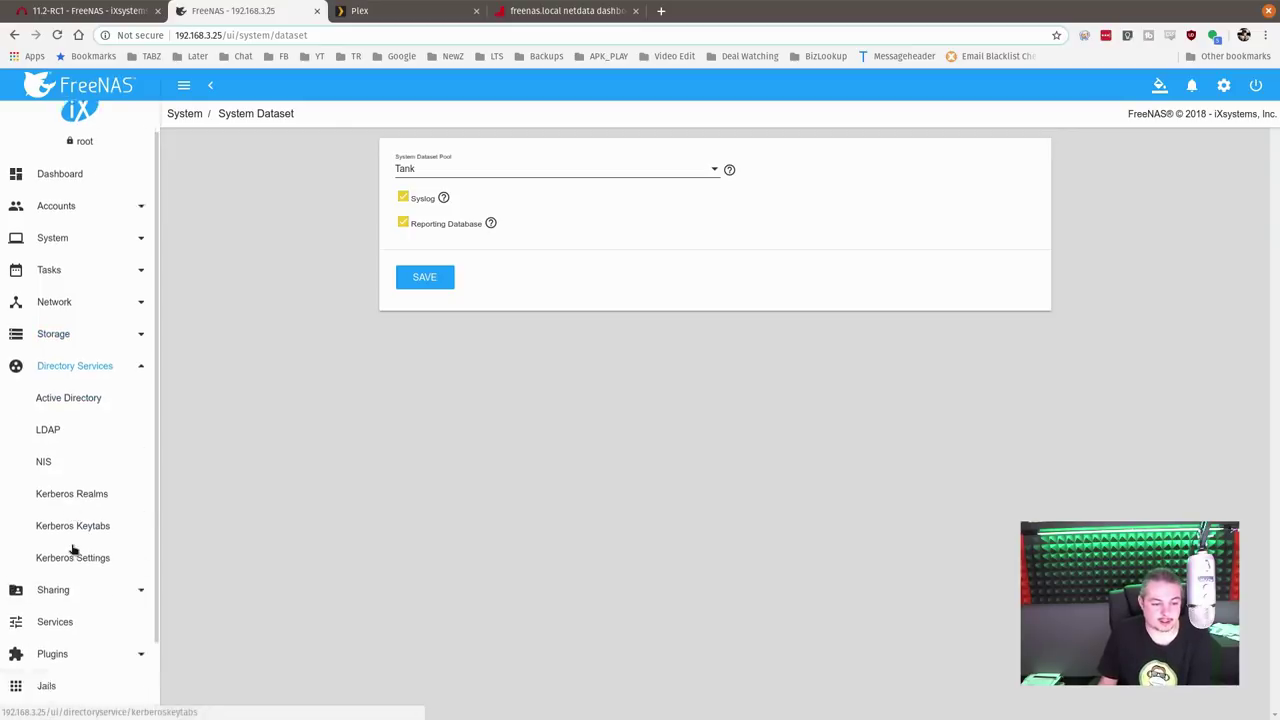
pyautogui.click(70, 449)
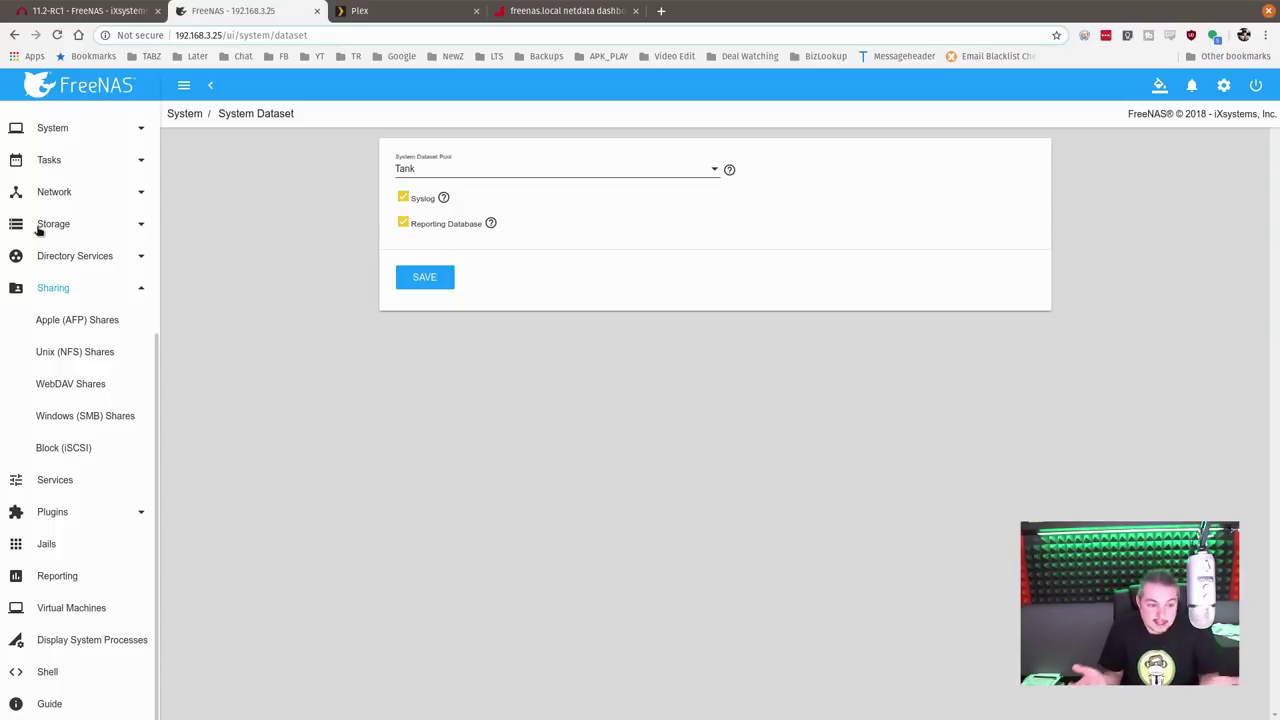
# Browse the iSCSI Portals, Initiators and Authorized Access tabs.
pyautogui.click(77, 449)
pyautogui.click(391, 186)
pyautogui.click(497, 187)
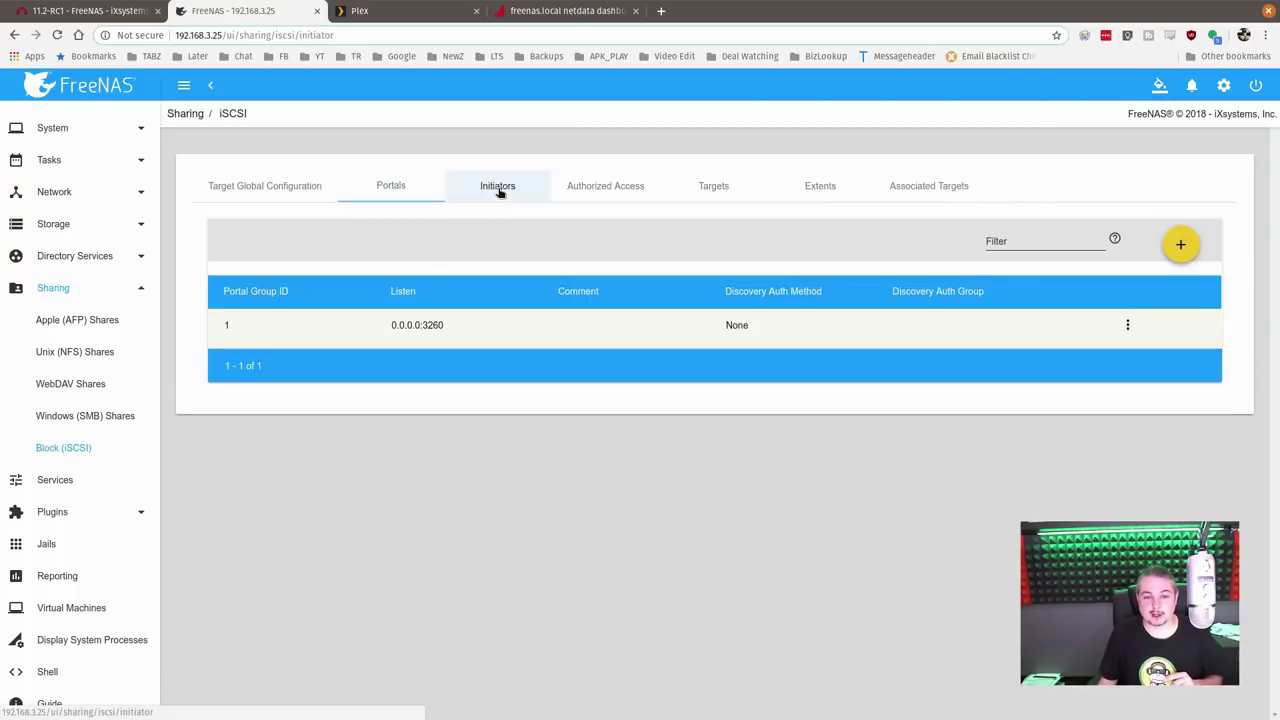
pyautogui.click(628, 189)
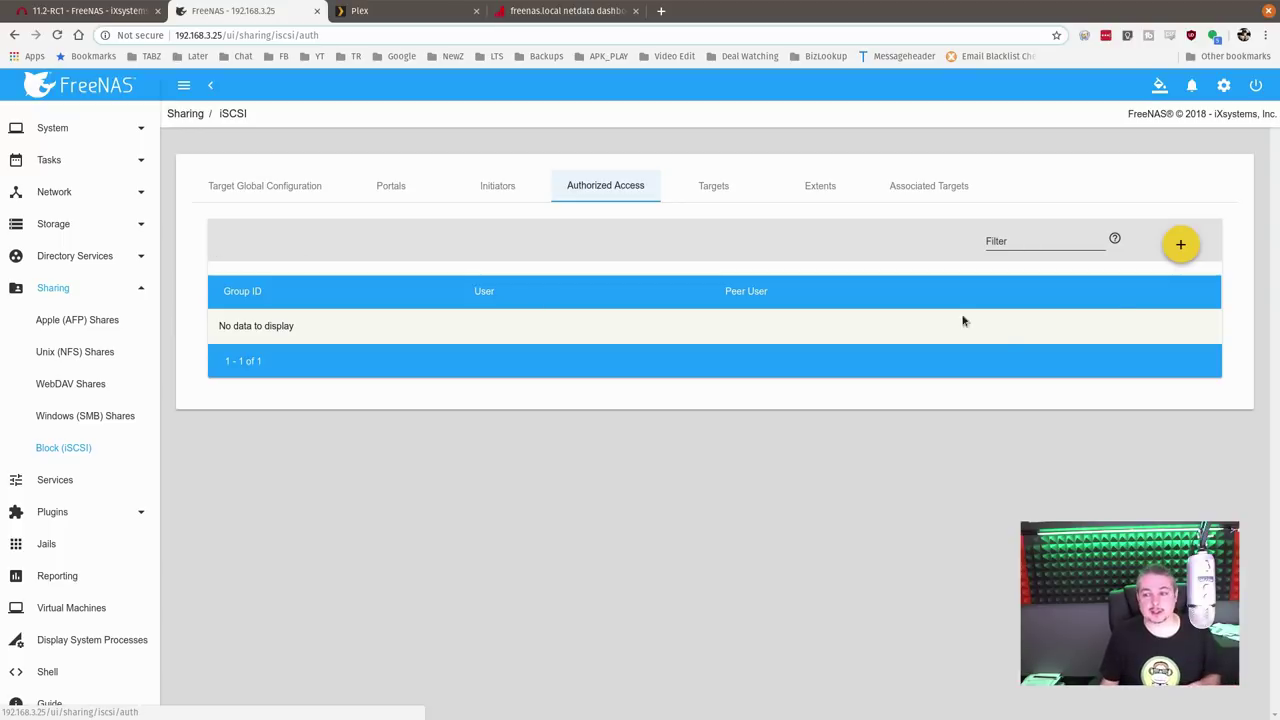
# Draft an authorized access entry with Group ID 0, a user name and secret, then view SMB shares.
pyautogui.click(1180, 246)
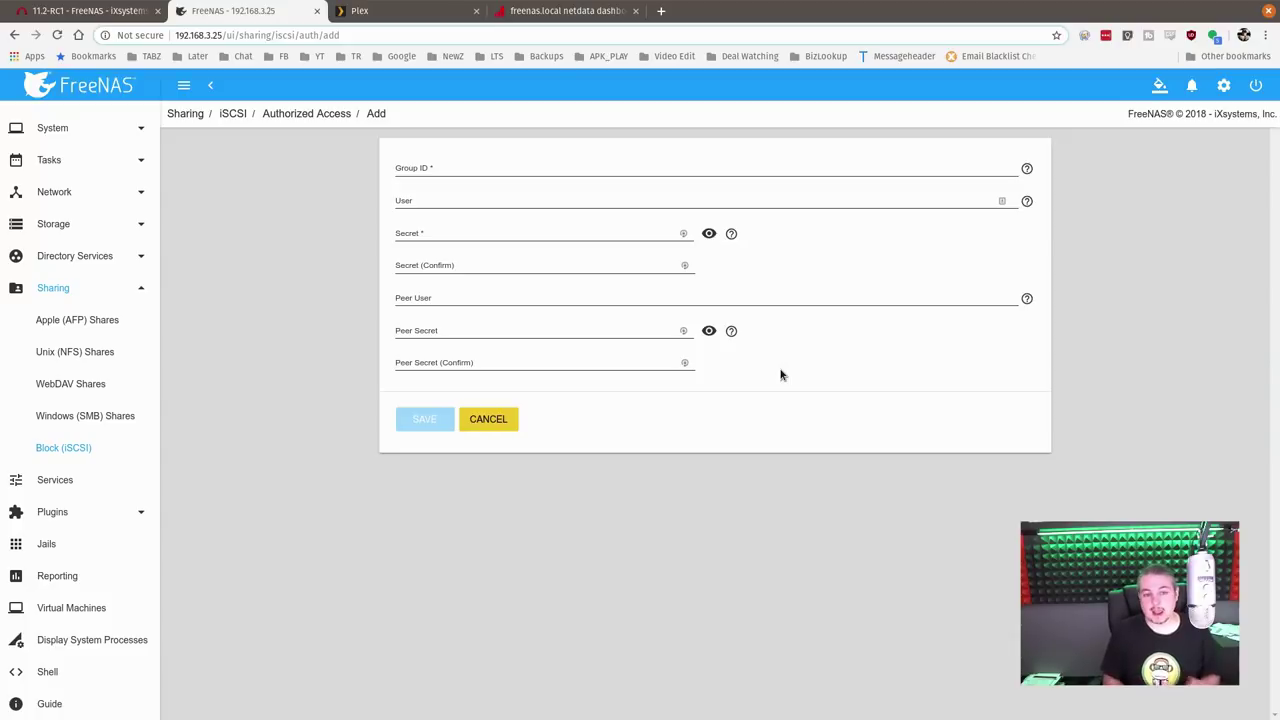
pyautogui.tripleClick(510, 167)
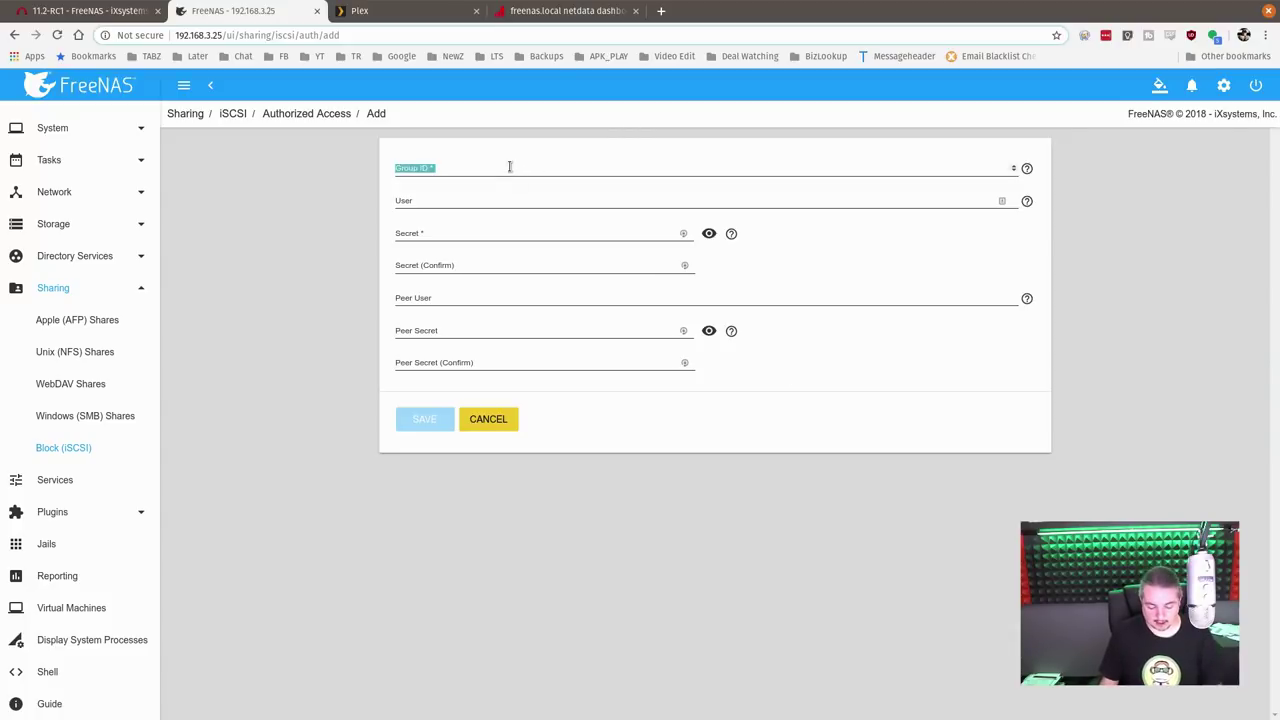
pyautogui.click(455, 196)
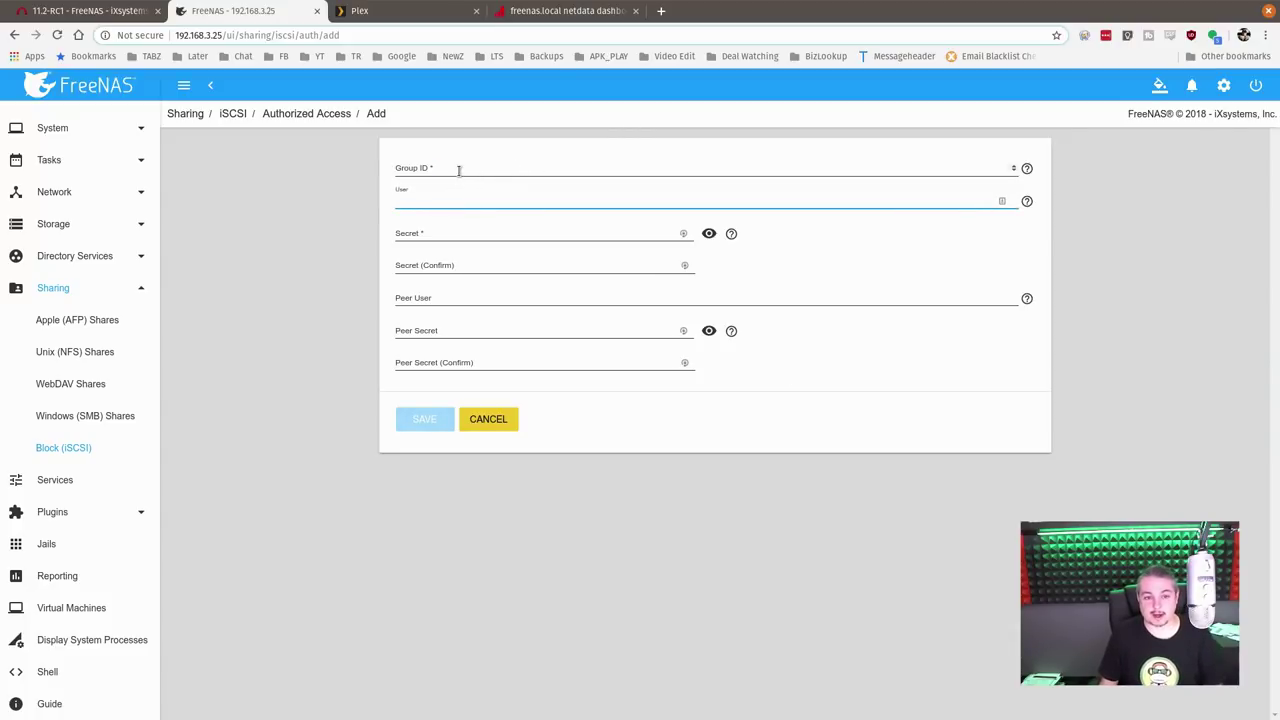
pyautogui.click(459, 170)
pyautogui.write('0')
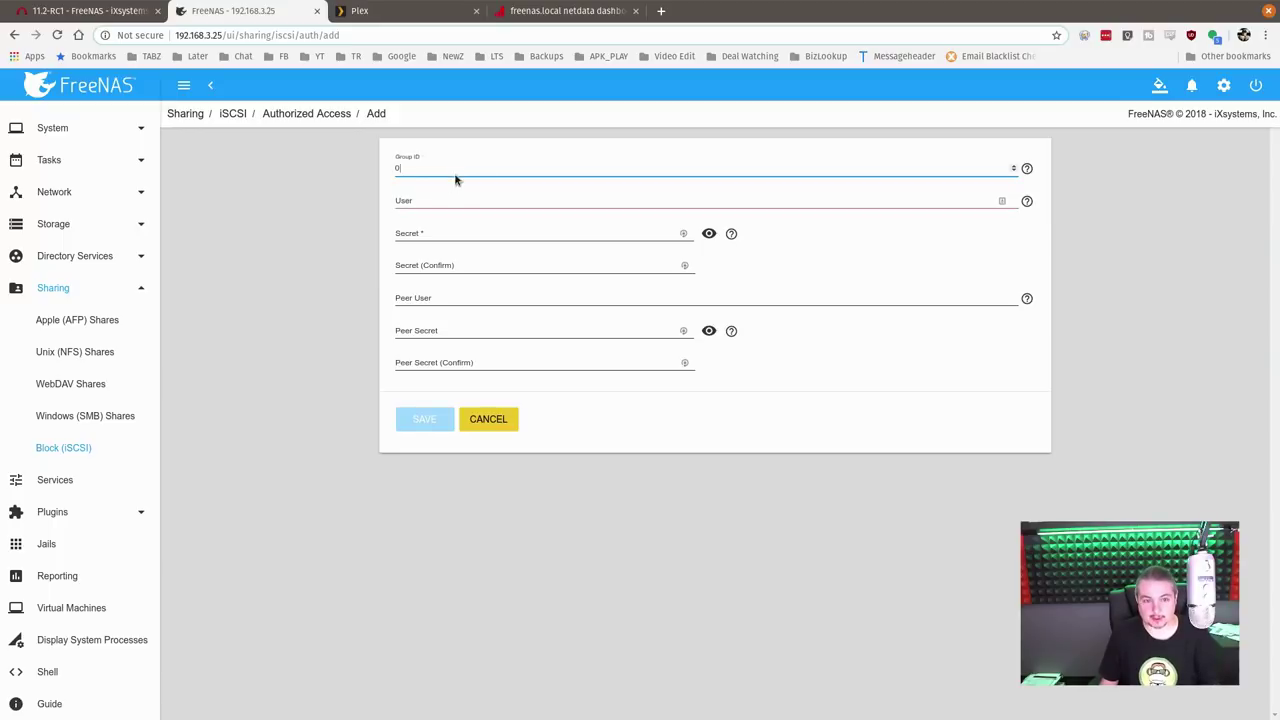
pyautogui.click(440, 199)
pyautogui.write('0')
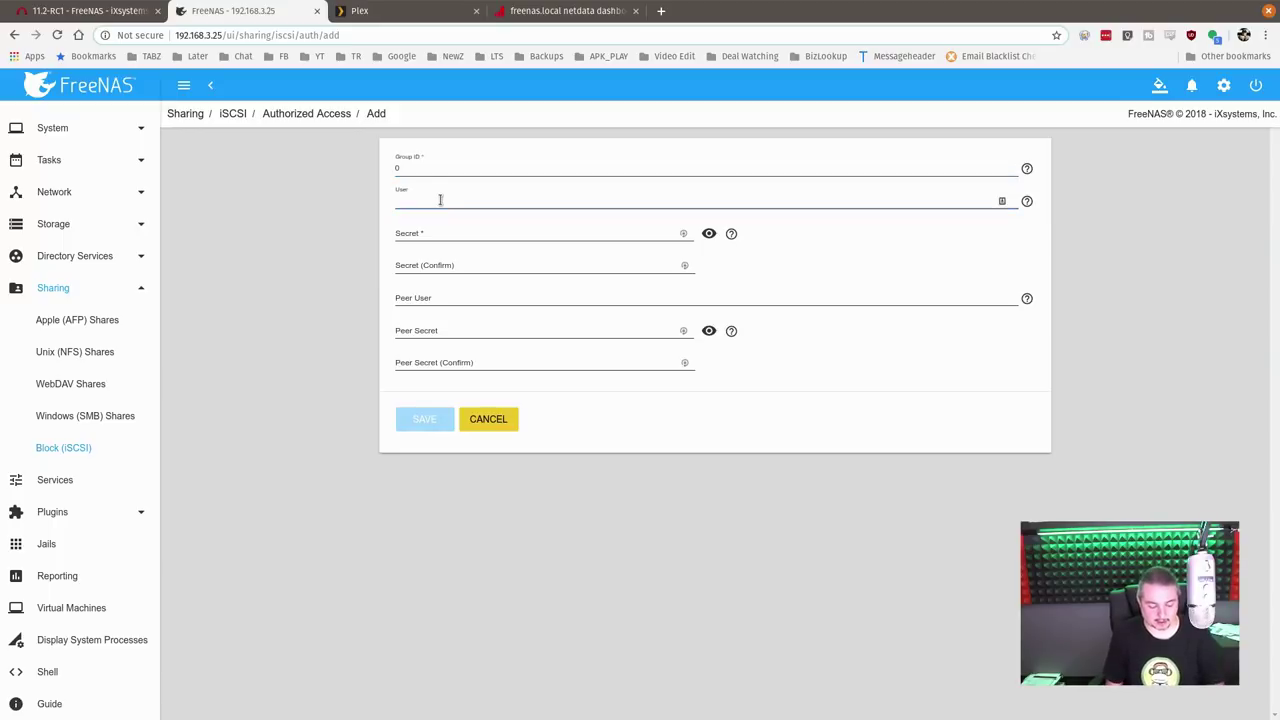
pyautogui.write('tpo')
pyautogui.write('om')
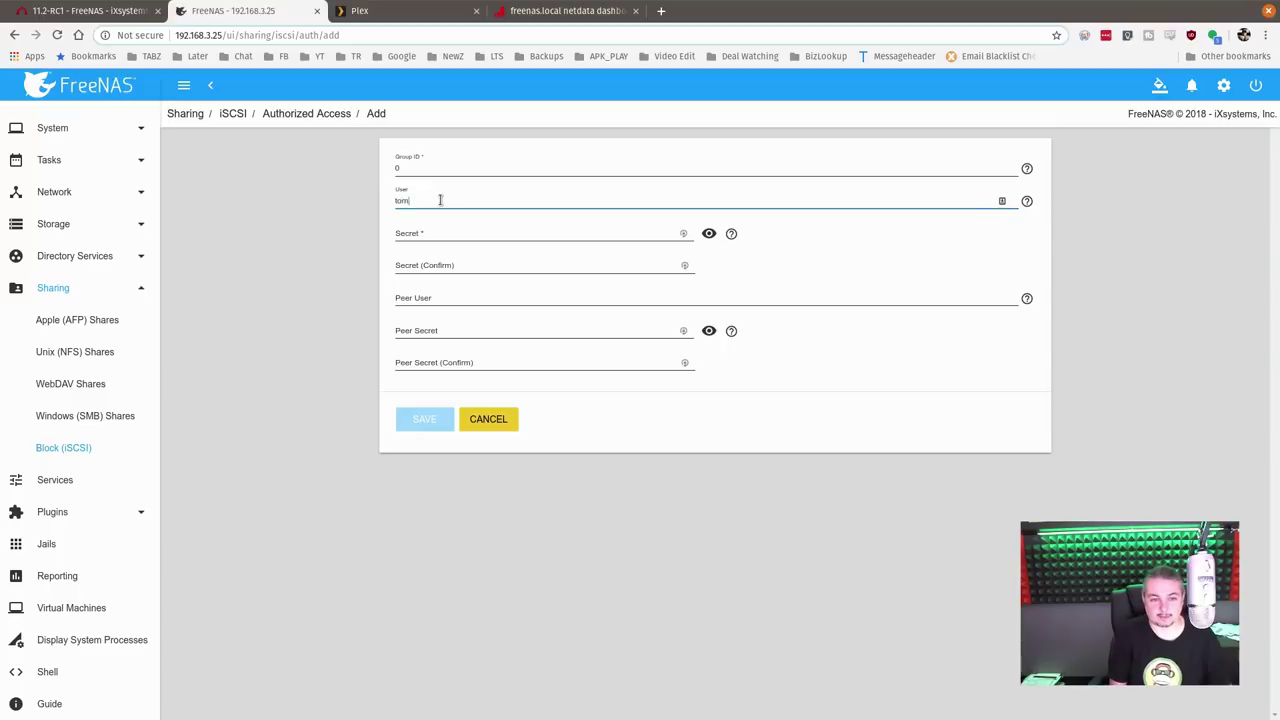
pyautogui.press('Tab')
pyautogui.write('••••••••••')
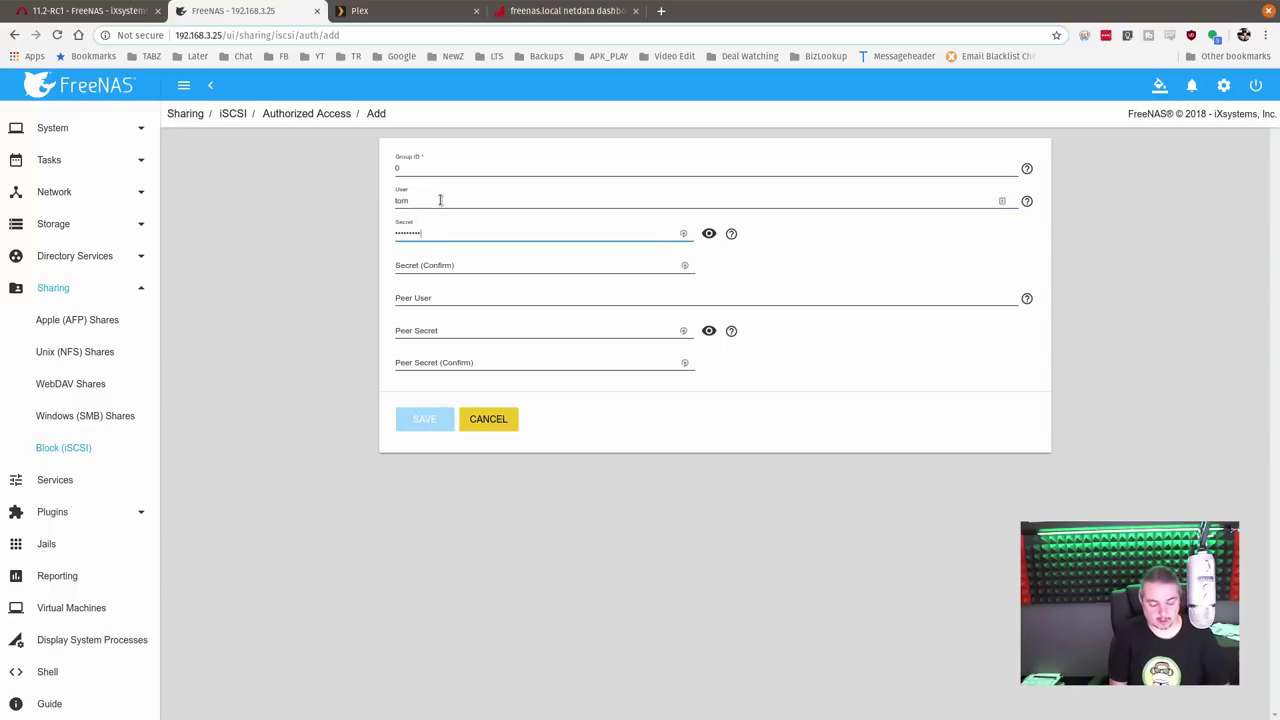
pyautogui.write('••••')
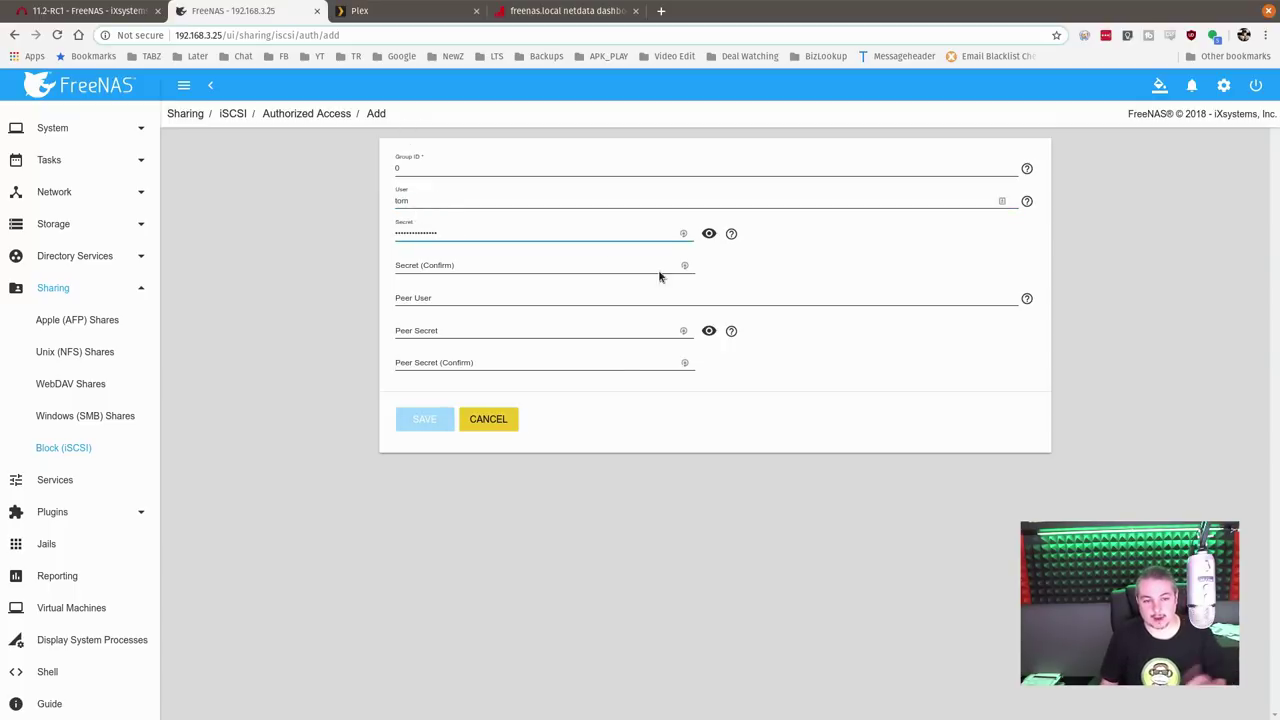
pyautogui.doubleClick(474, 232)
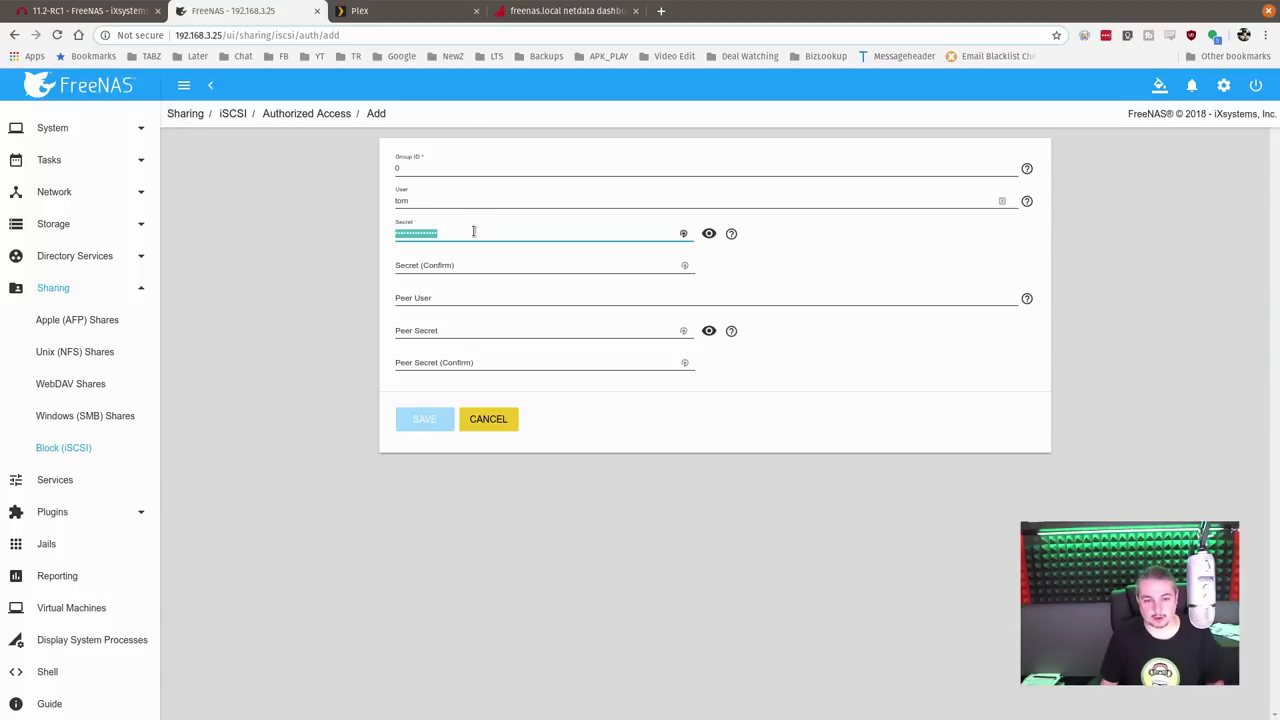
pyautogui.moveTo(731, 233)
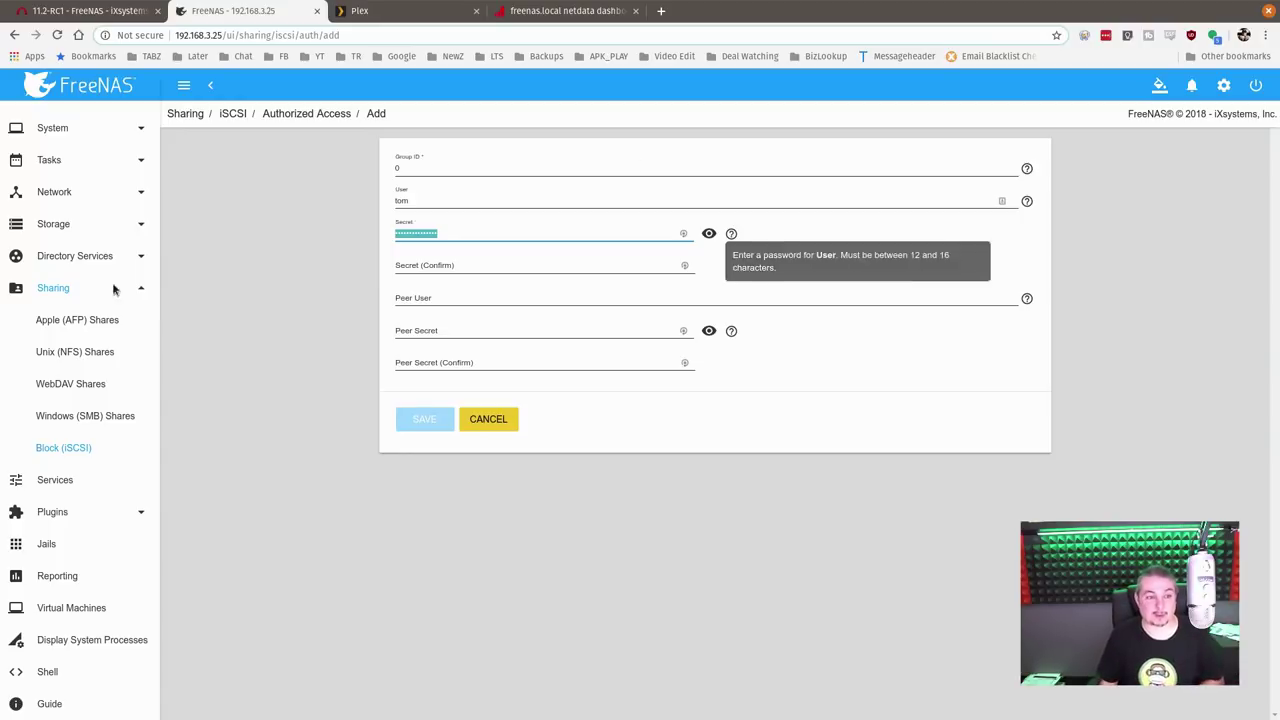
pyautogui.click(106, 424)
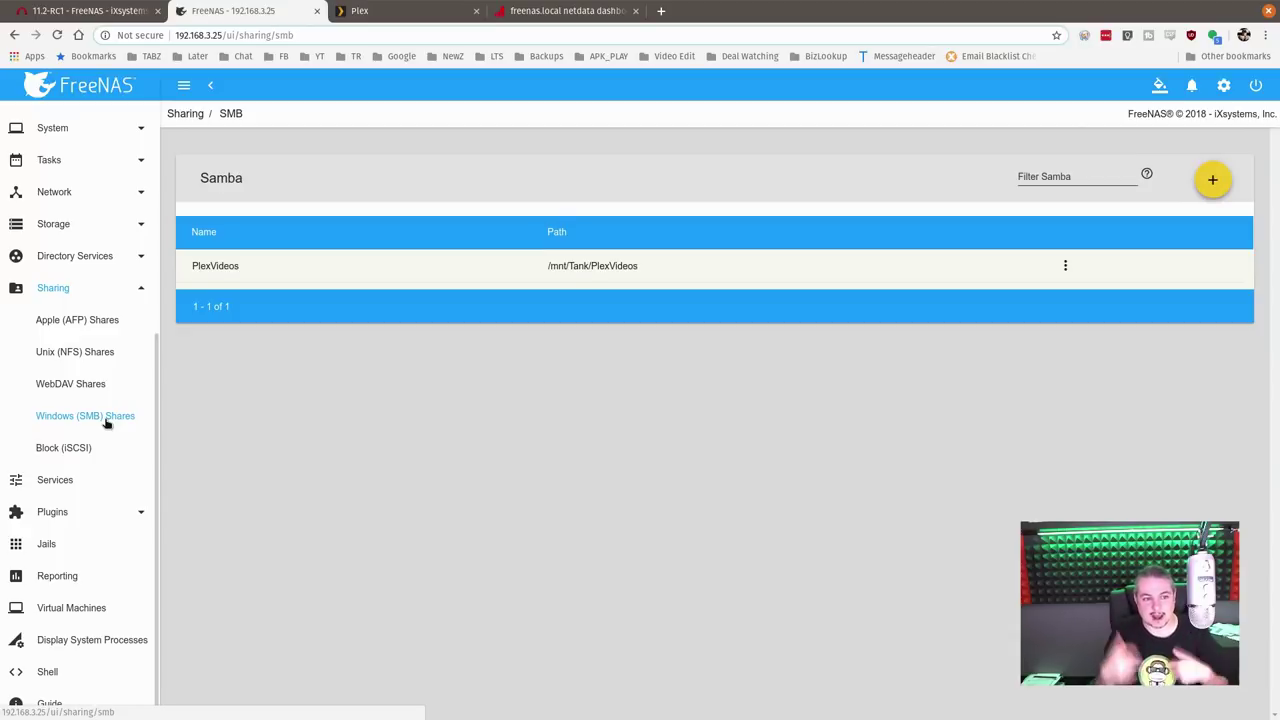
# Open the Disks list and then the Import Disk form.
pyautogui.click(78, 226)
pyautogui.click(56, 352)
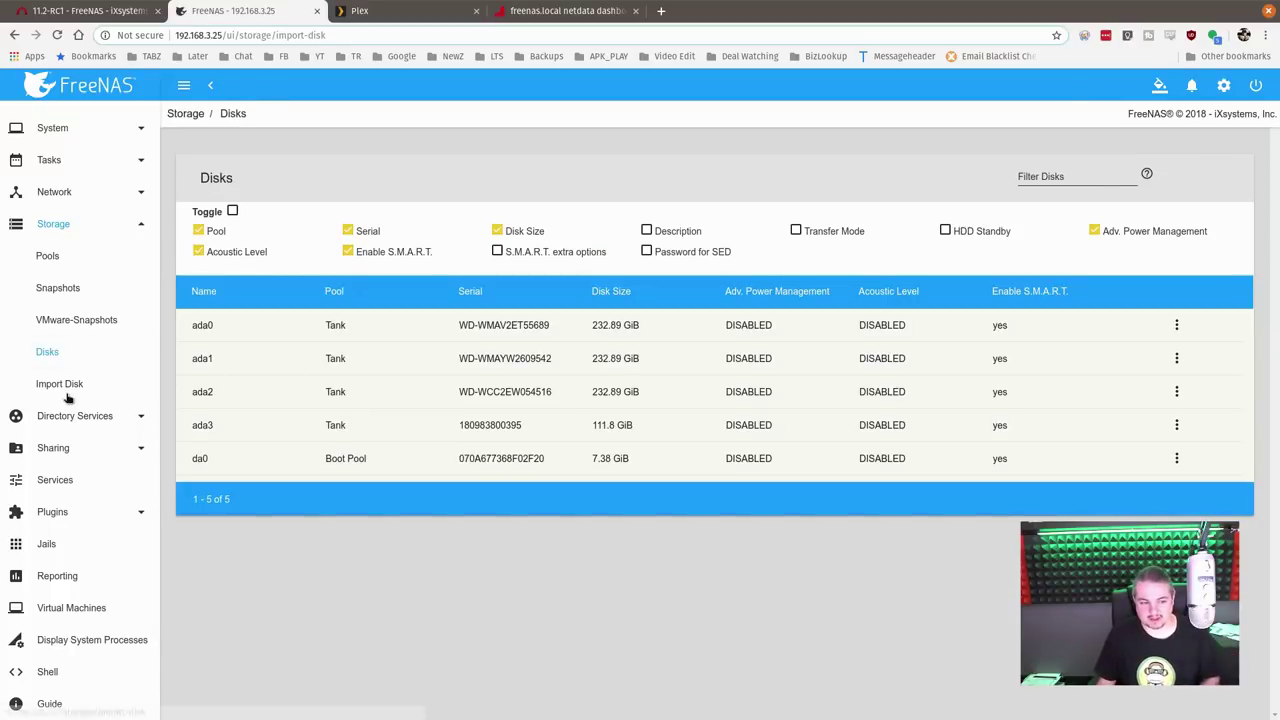
pyautogui.click(69, 395)
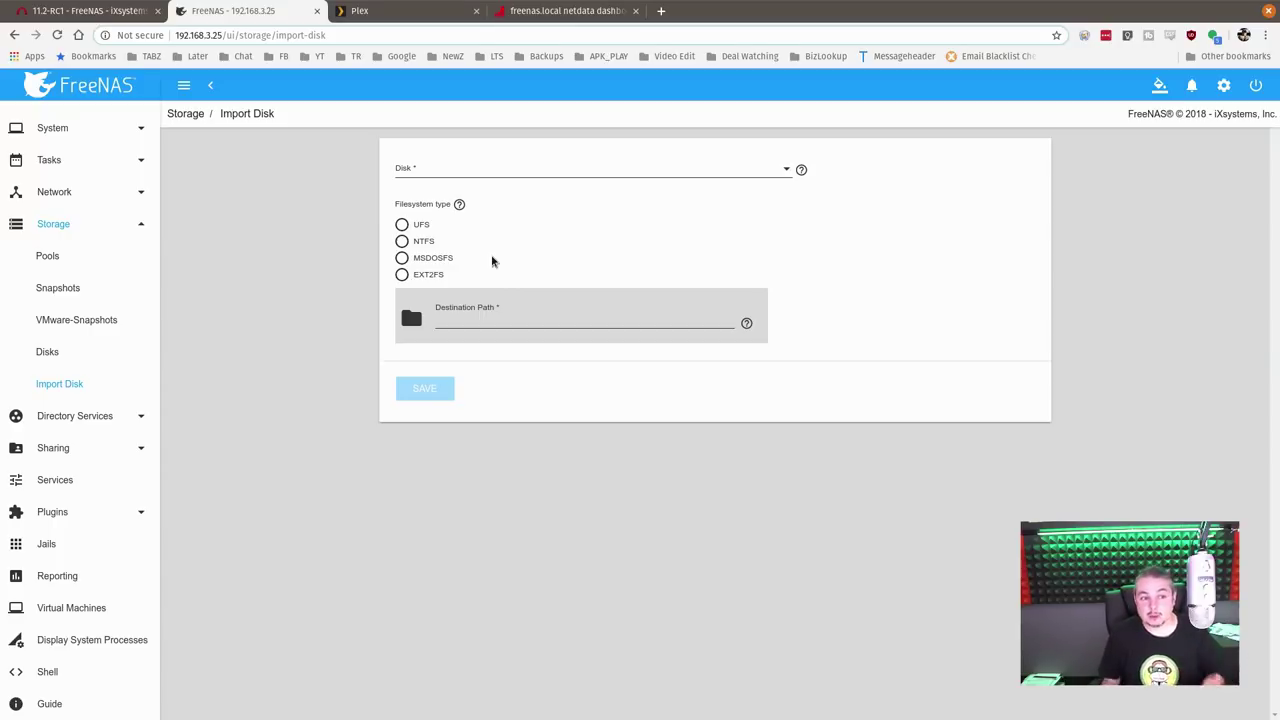
# Return to the Shell page with an idle root prompt.
pyautogui.click(30, 130)
pyautogui.scroll(-2, 86, 200)
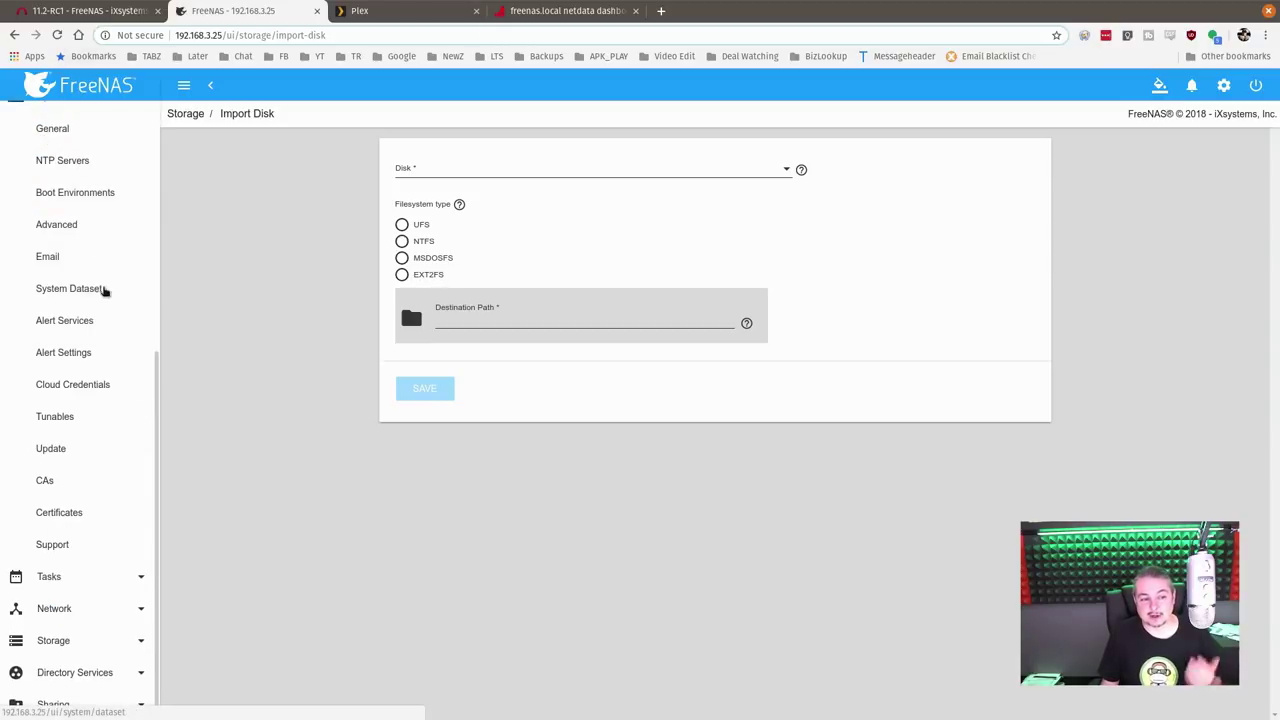
pyautogui.scroll(-3, 100, 285)
pyautogui.click(42, 676)
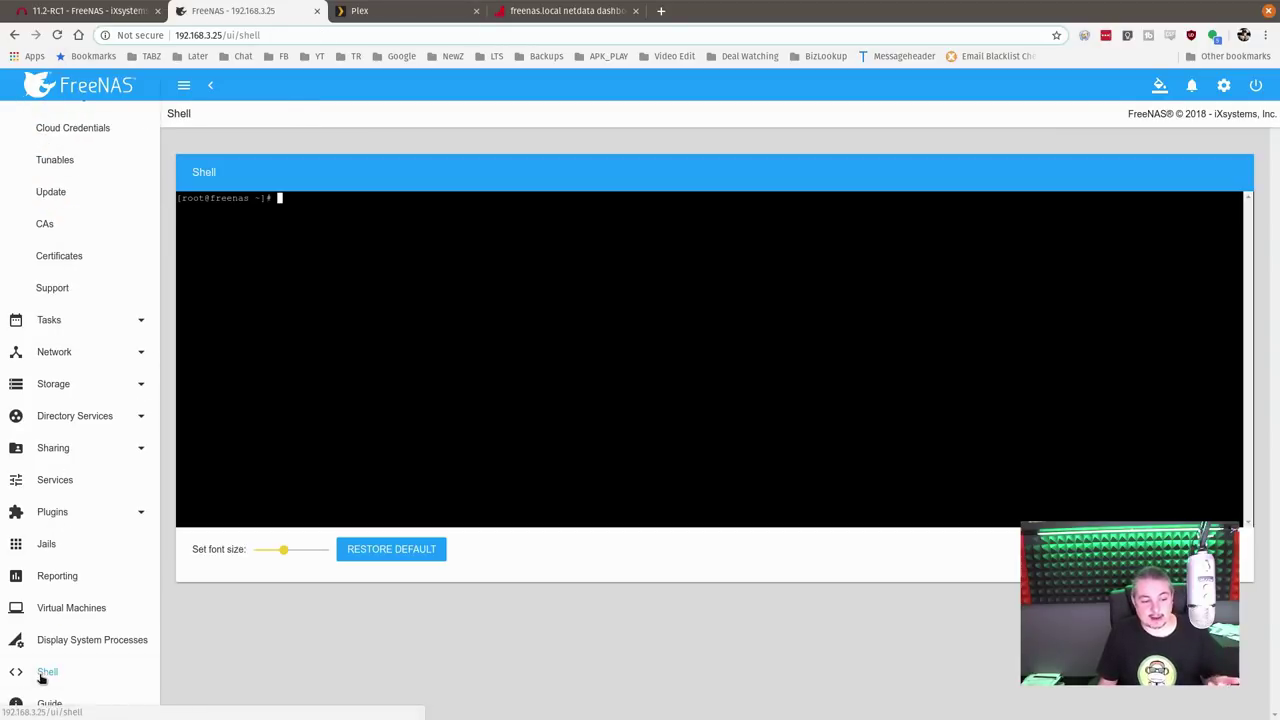
pyautogui.click(565, 10)
pyautogui.scroll(20, 748, 420)
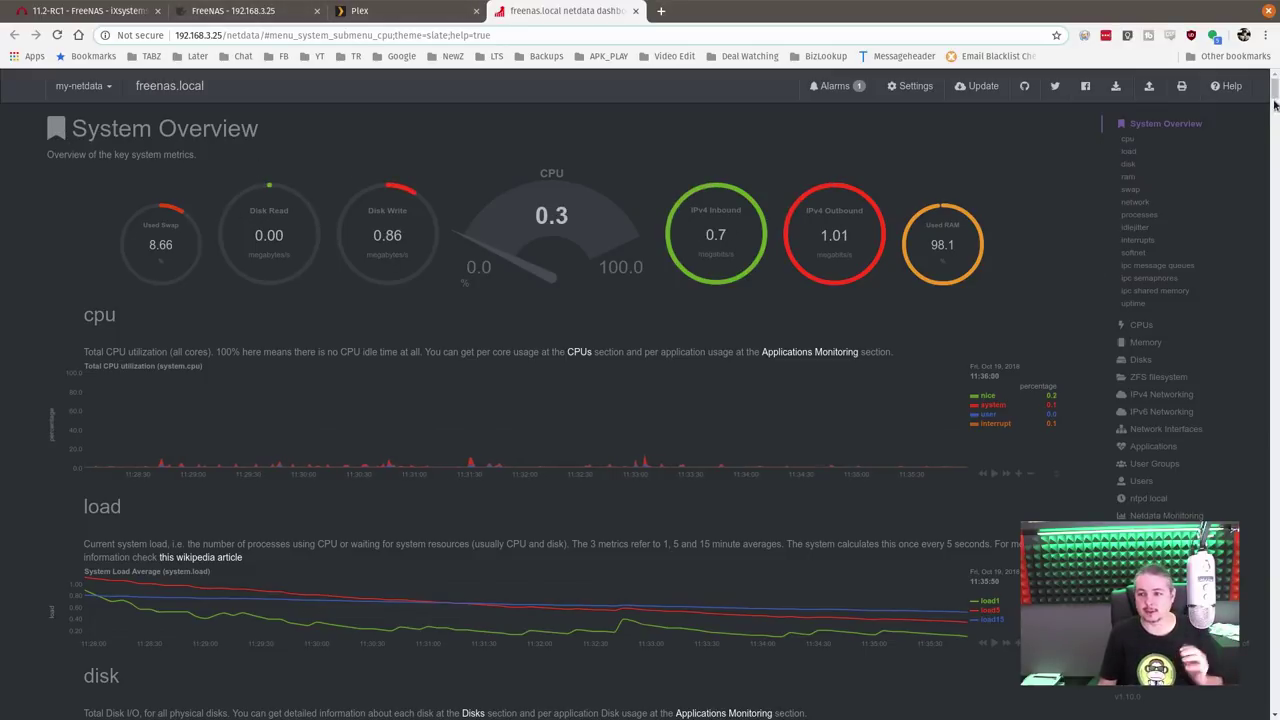
pyautogui.scroll(-10, 1275, 105)
pyautogui.click(232, 12)
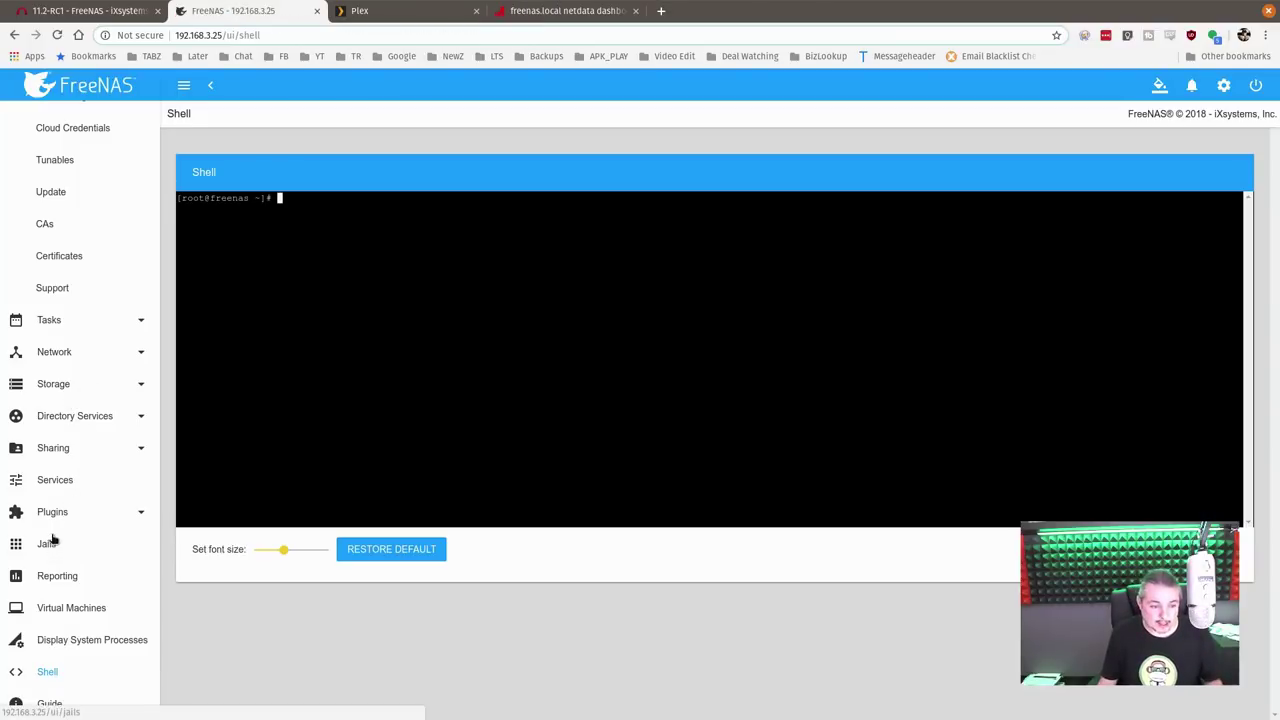
# In Reporting, view the System process and uptime graphs, then the ZFS ARC Size and ARC Hit Ratio charts.
pyautogui.click(47, 576)
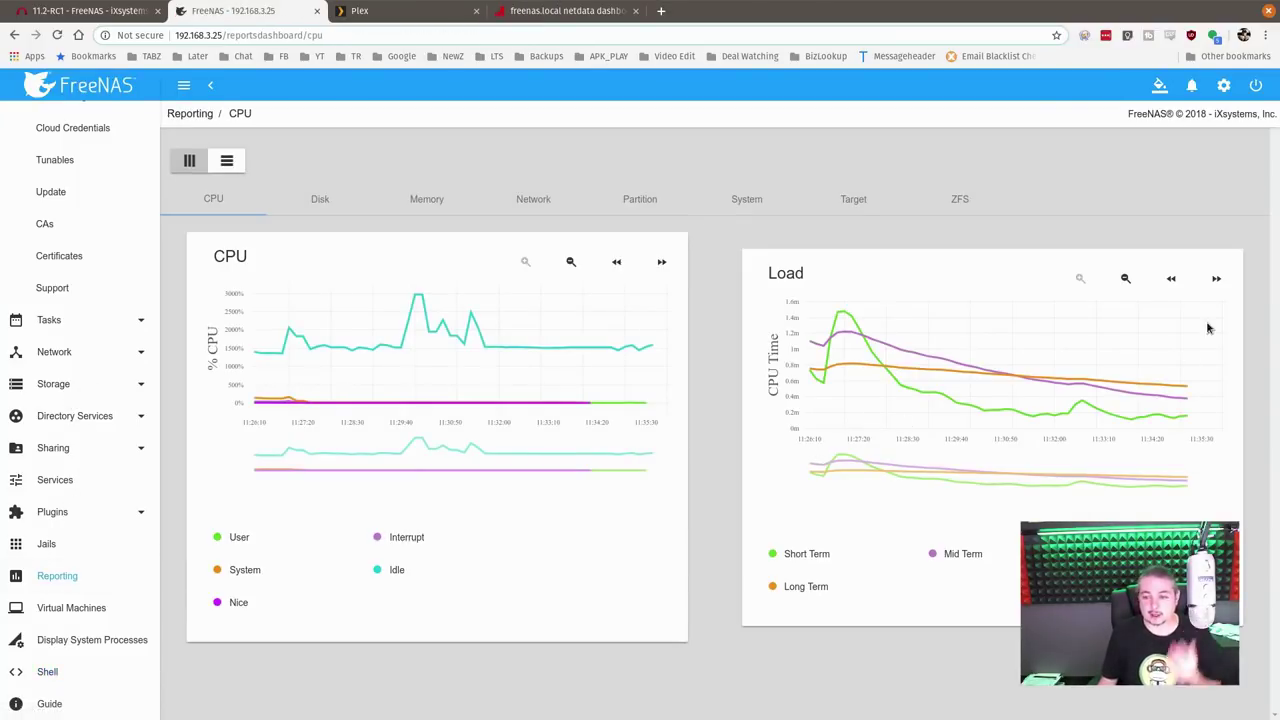
pyautogui.click(743, 203)
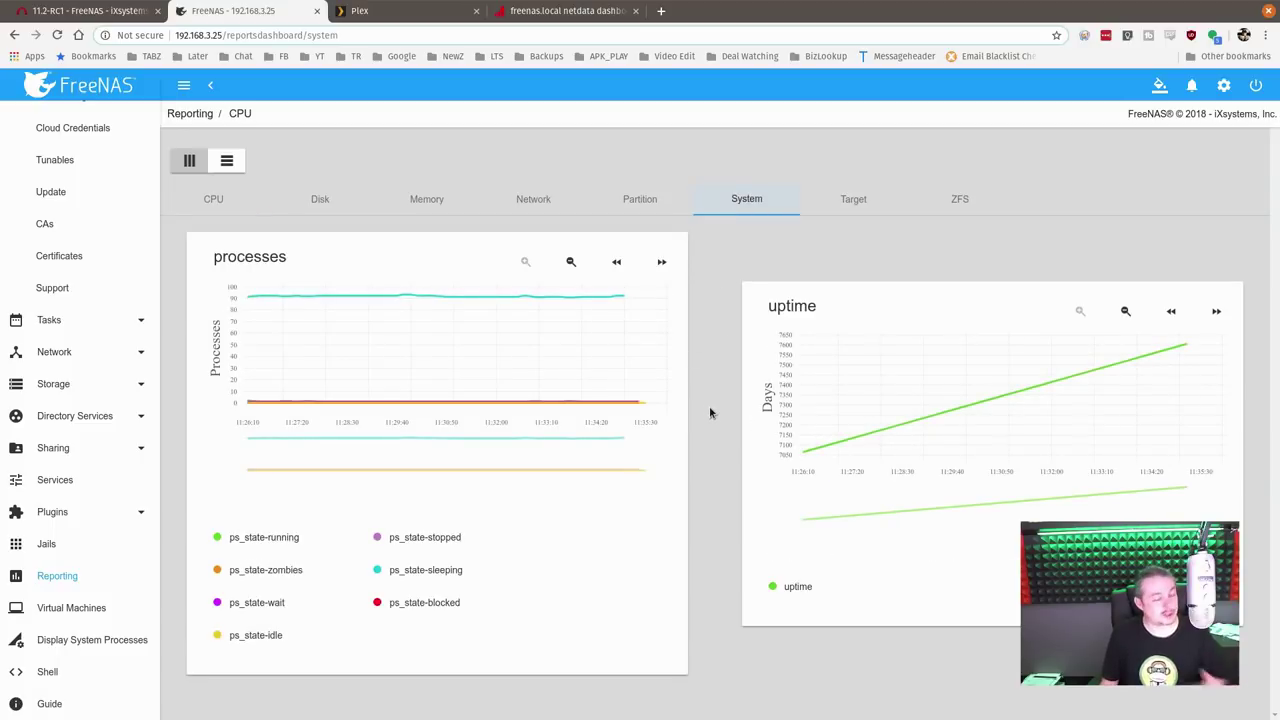
pyautogui.click(962, 203)
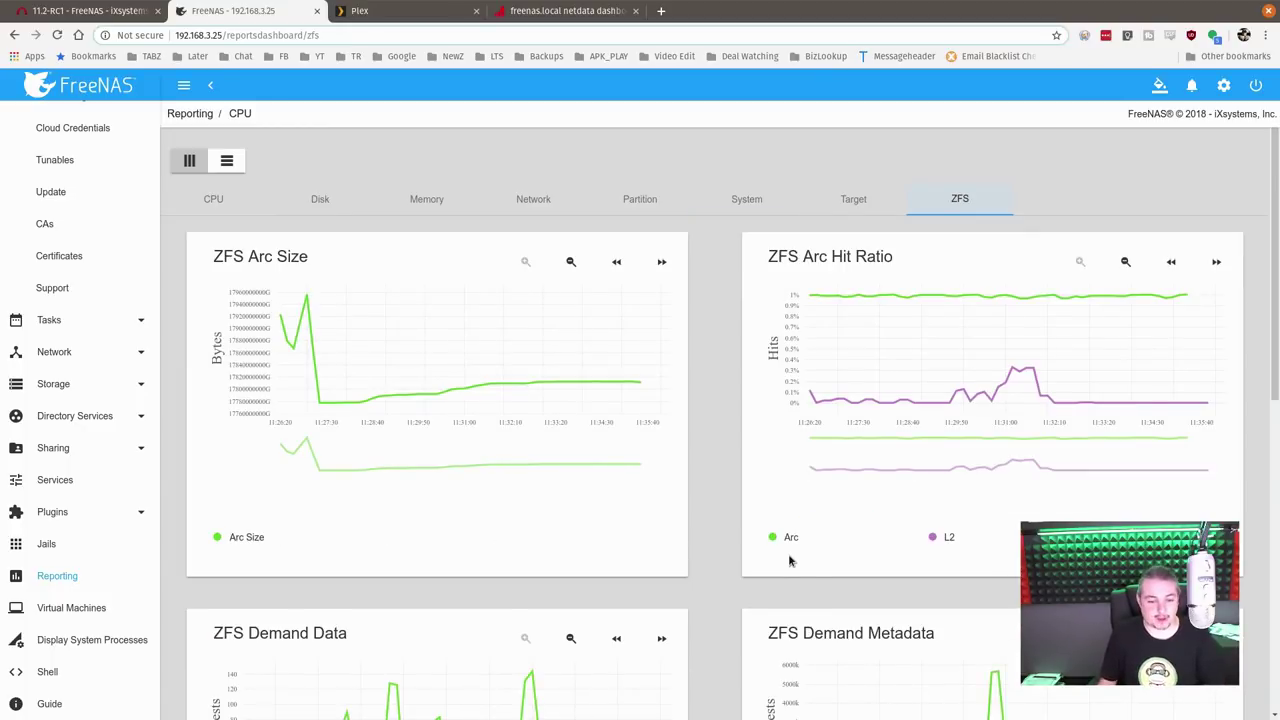
pyautogui.scroll(-6, 788, 555)
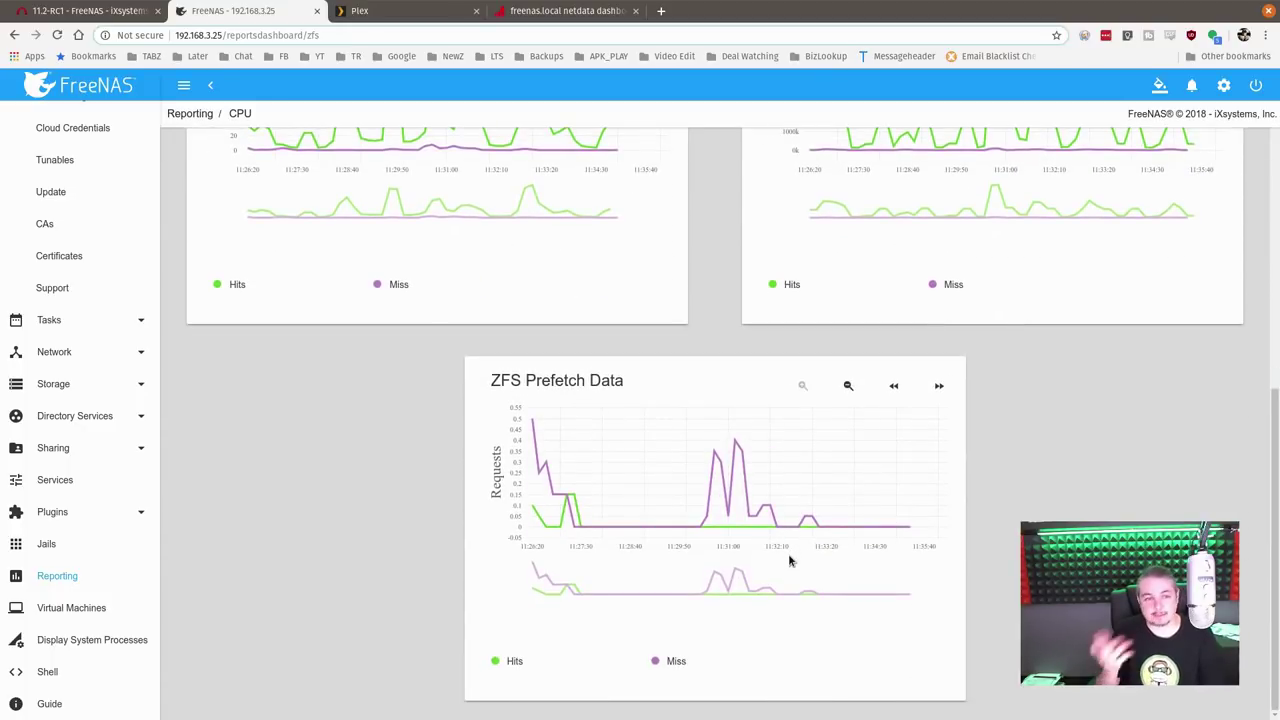
pyautogui.scroll(6, 788, 553)
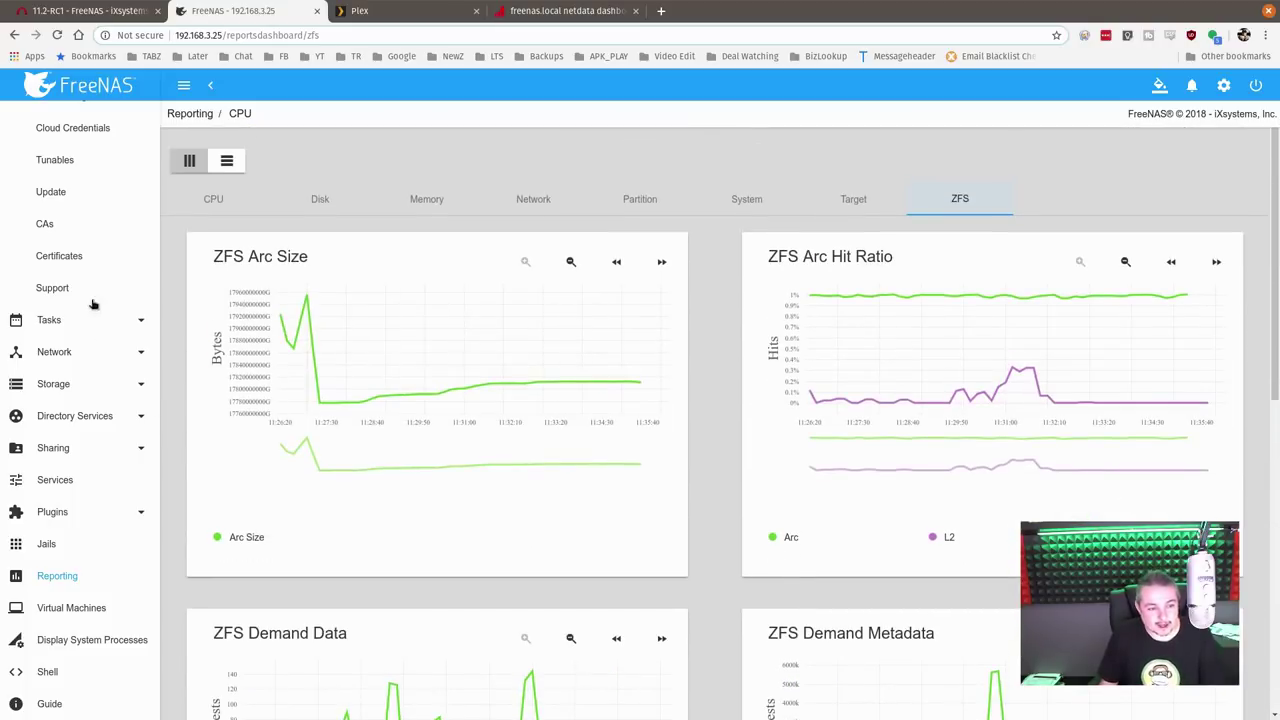
pyautogui.scroll(5, 94, 300)
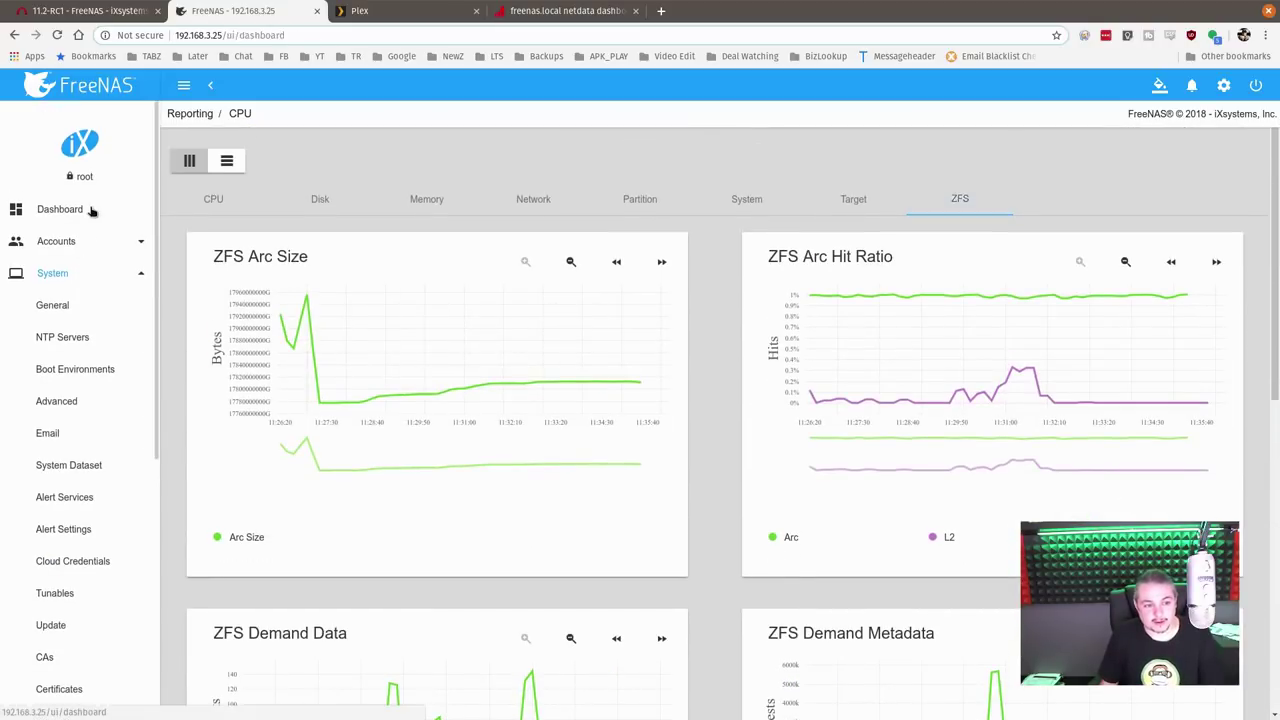
# Return to the Dashboard to see system info, the Tank pool with 621.67 GiB available, and network info.
pyautogui.click(90, 209)
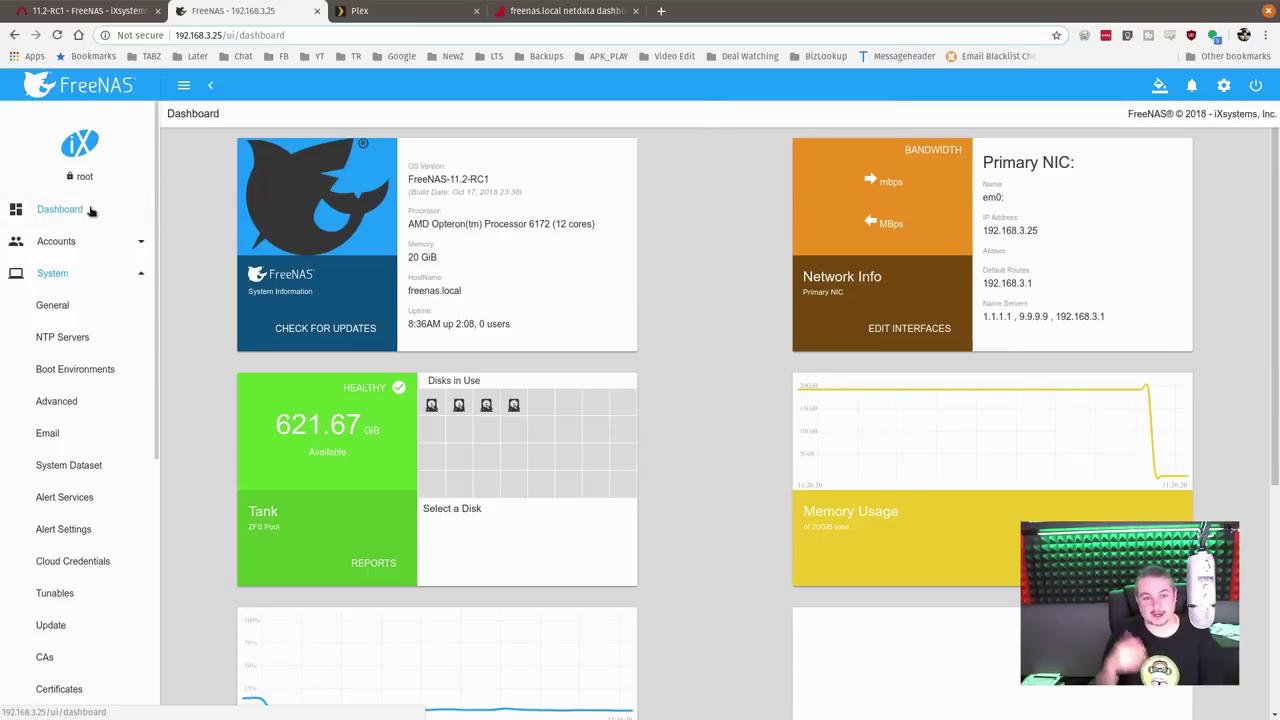